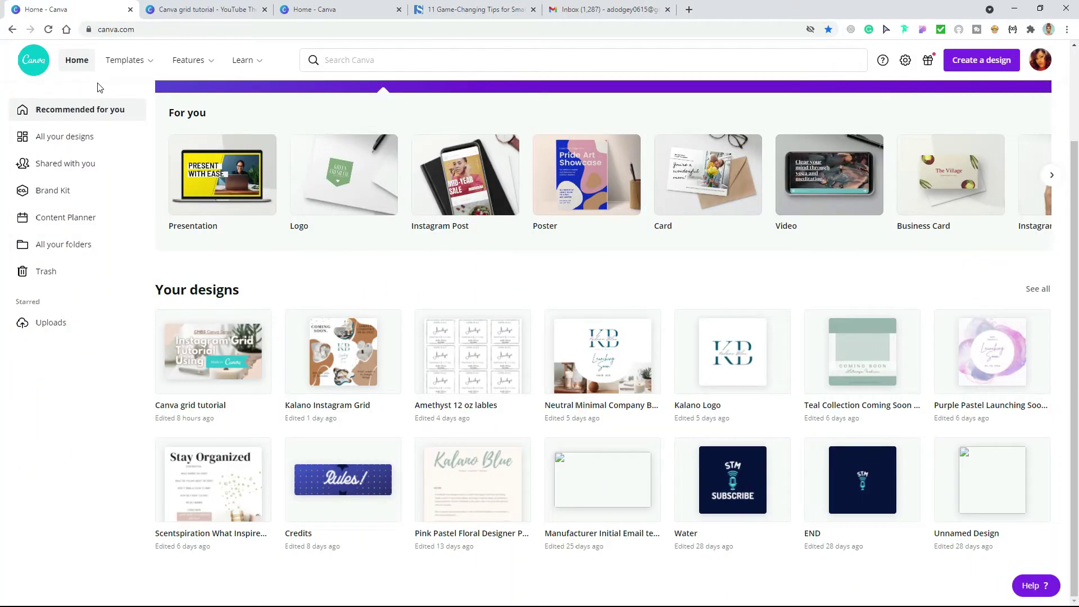
{"action": "mouse_move", "coordinate": [126, 61]}
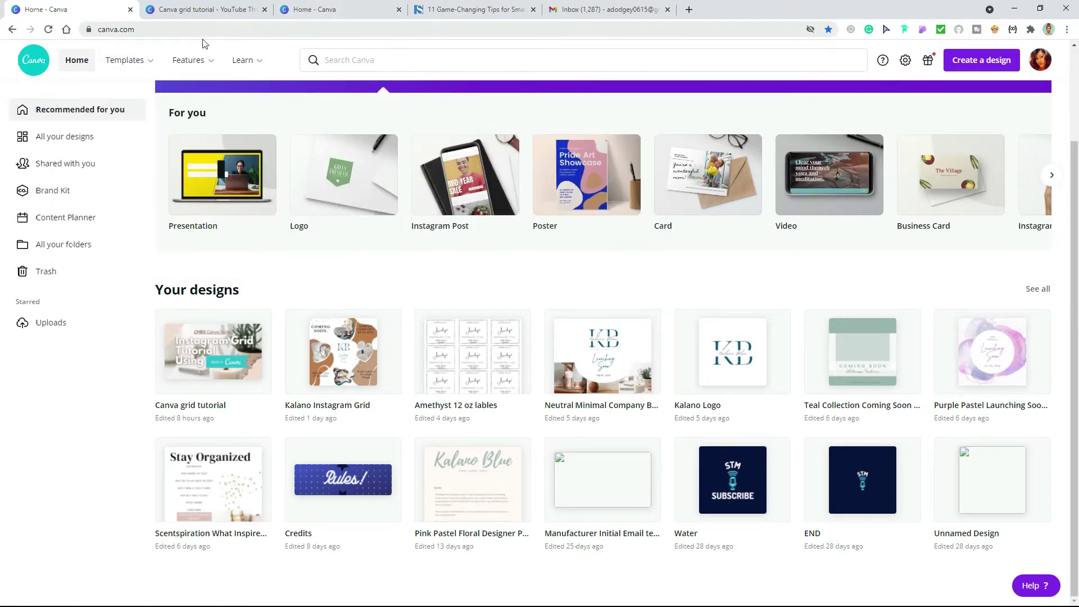
{"action": "mouse_move", "coordinate": [190, 79]}
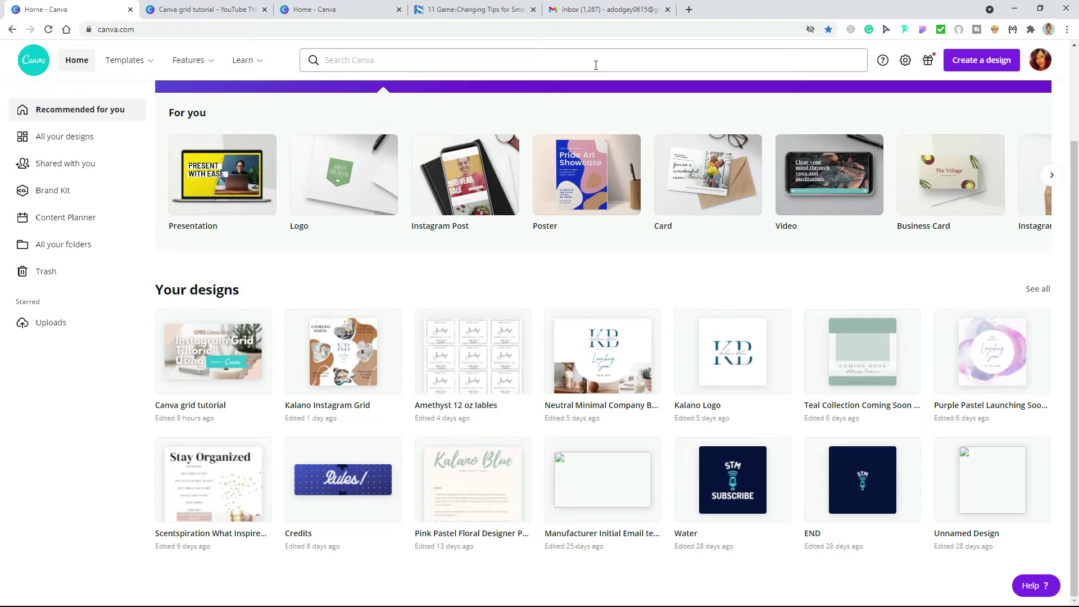
{"action": "left_click", "coordinate": [596, 65]}
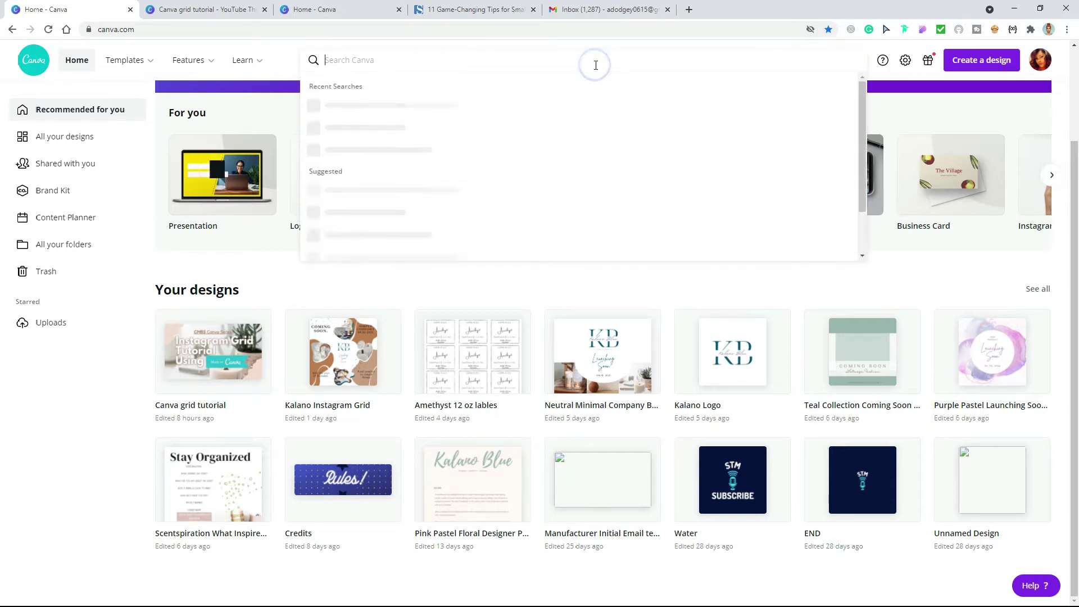
Create a new blank design with a custom size of 3240 x 3240 px
{"action": "left_click", "coordinate": [982, 61]}
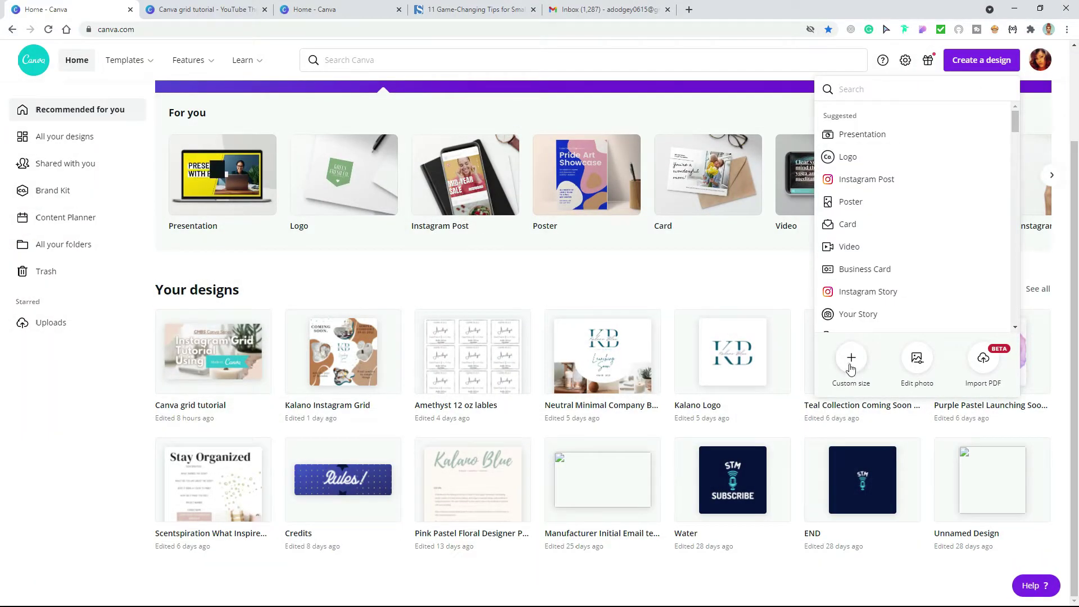
{"action": "left_click", "coordinate": [851, 360]}
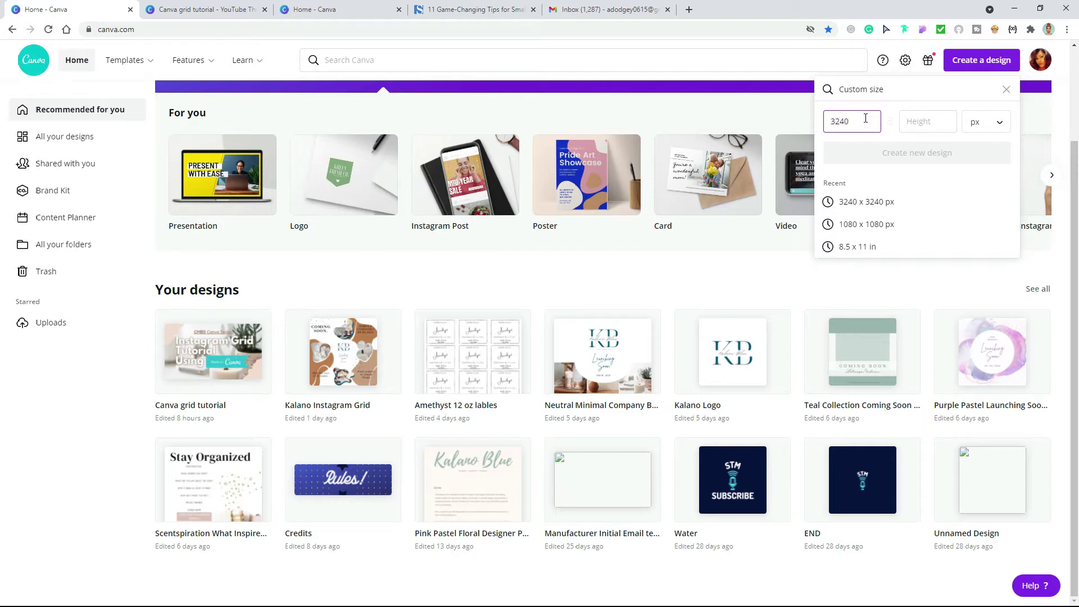
{"action": "left_click", "coordinate": [902, 122]}
{"action": "type", "text": "3"}
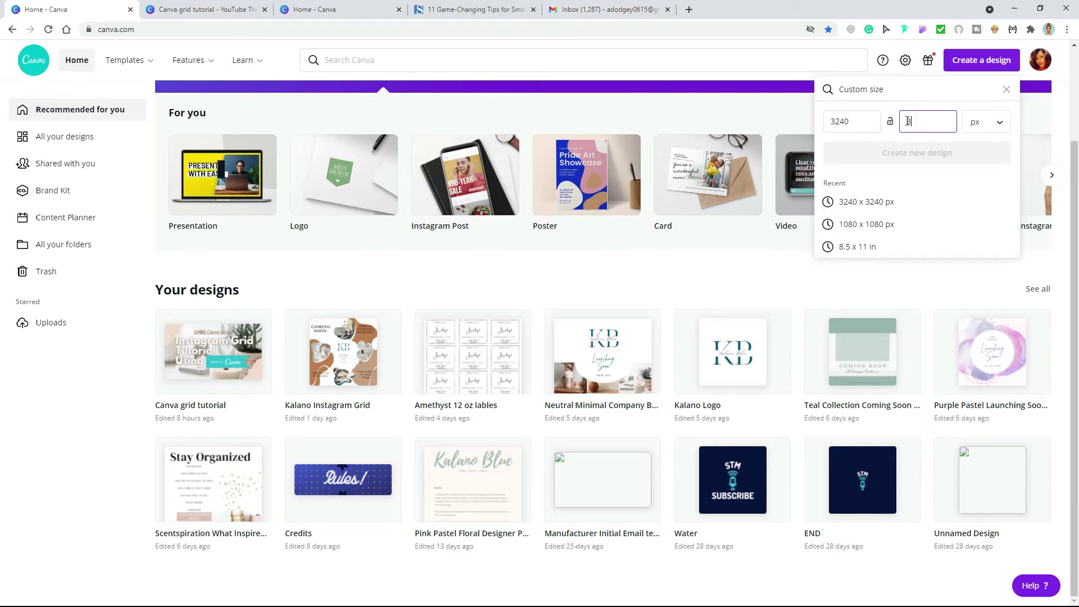
{"action": "type", "text": "240"}
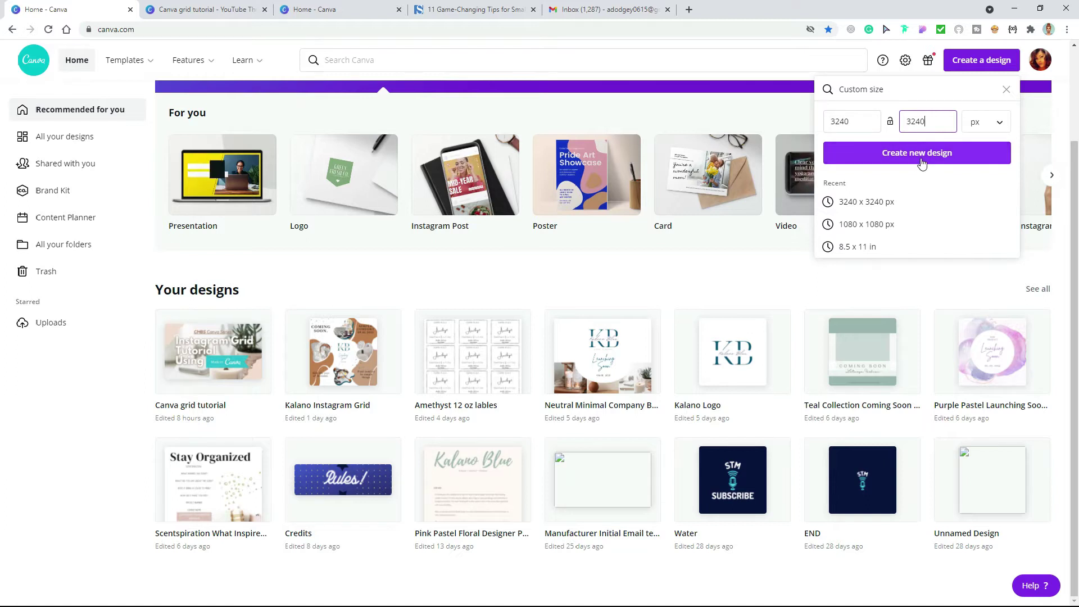
{"action": "left_click", "coordinate": [922, 153]}
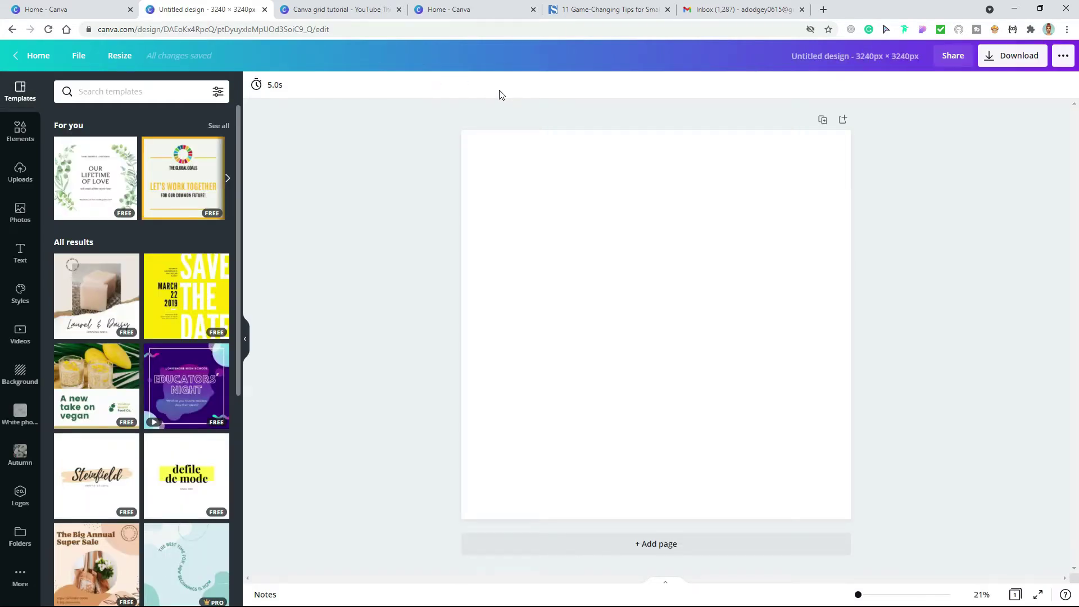
Find the Grids elements and add the grid of nine equal squares, three by three, to the page
{"action": "left_click", "coordinate": [100, 91]}
{"action": "left_click", "coordinate": [20, 132]}
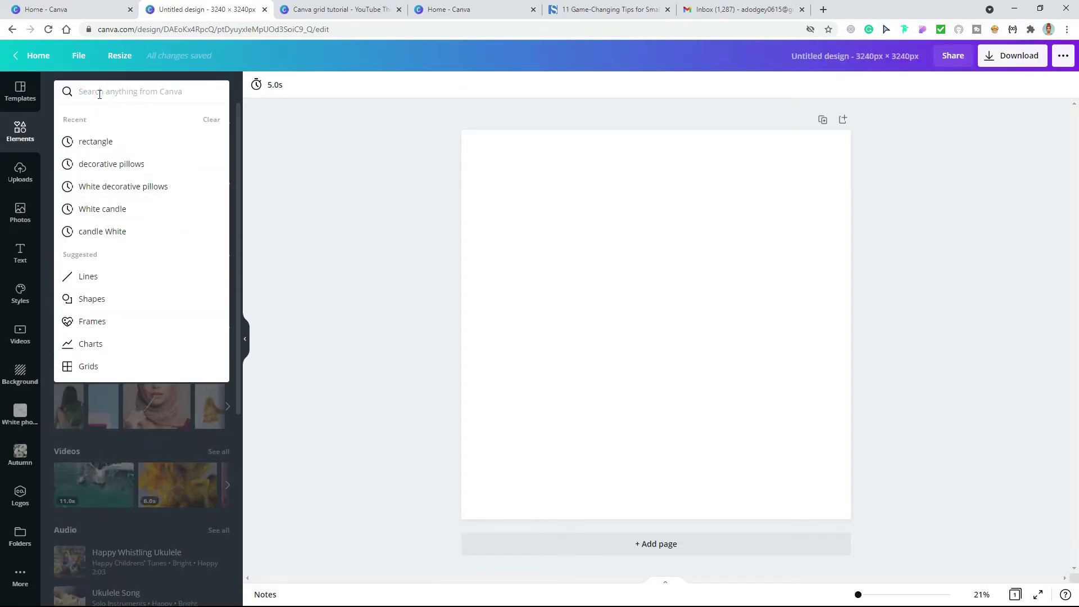
{"action": "left_click", "coordinate": [84, 369]}
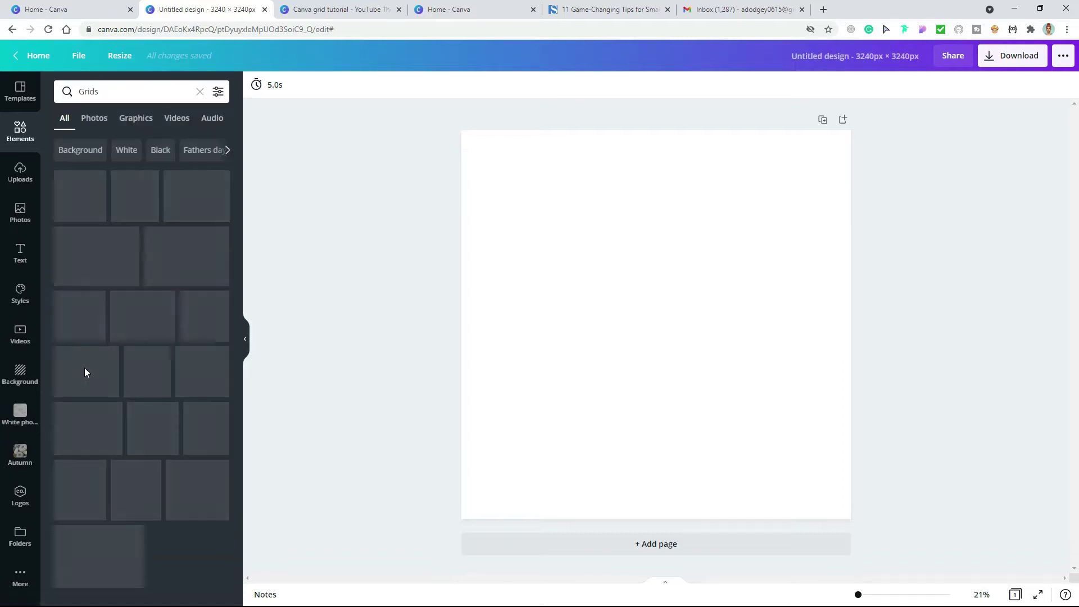
{"action": "scroll", "coordinate": [126, 350], "scroll_direction": "down", "scroll_amount": 5}
{"action": "scroll", "coordinate": [126, 349], "scroll_direction": "down", "scroll_amount": 5}
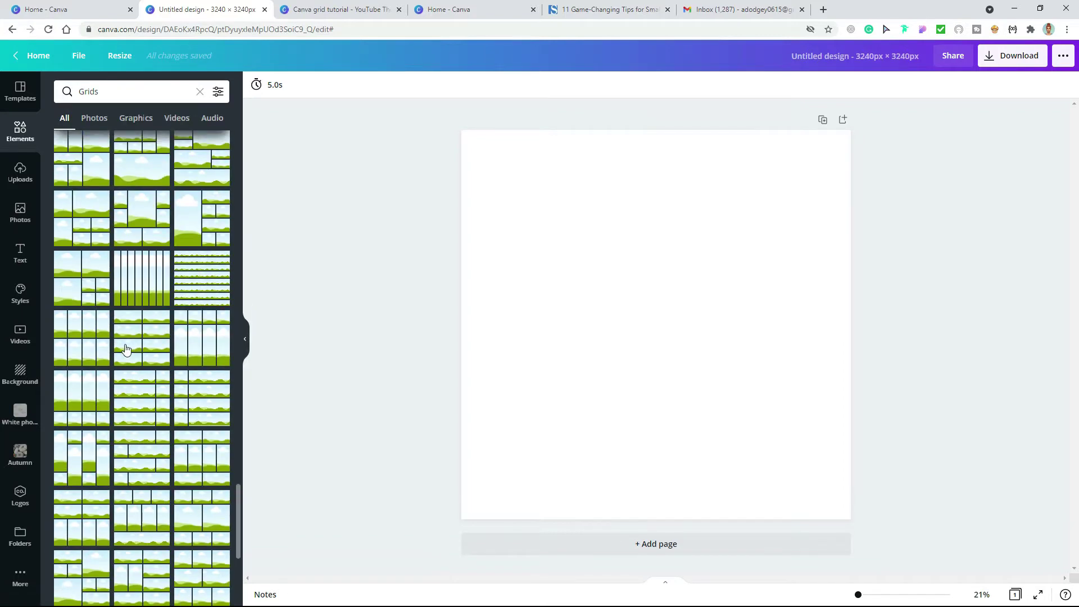
{"action": "scroll", "coordinate": [126, 350], "scroll_direction": "down", "scroll_amount": 3}
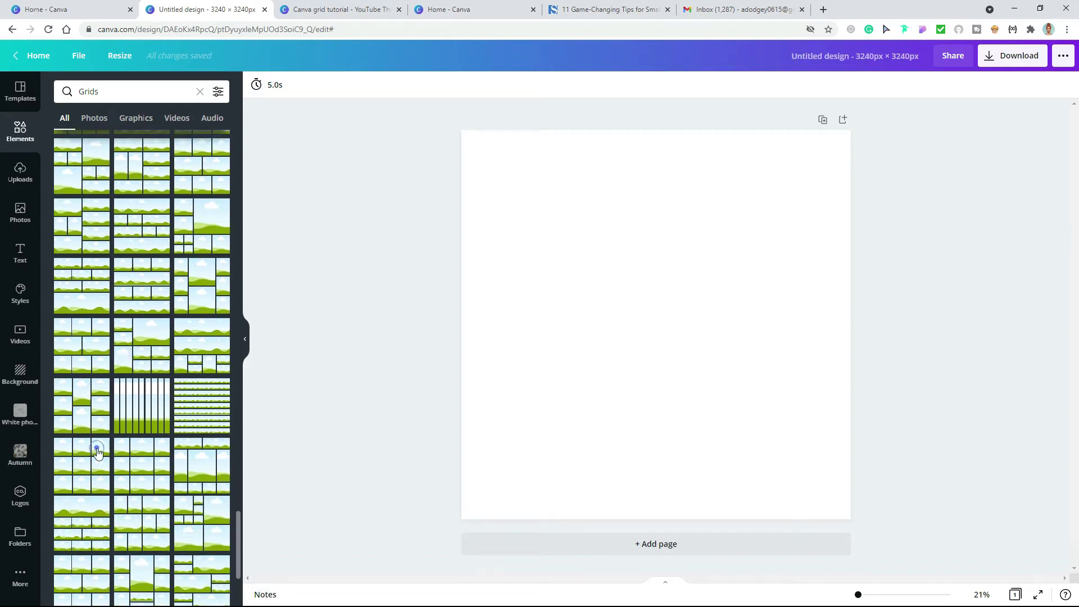
{"action": "left_click", "coordinate": [98, 452]}
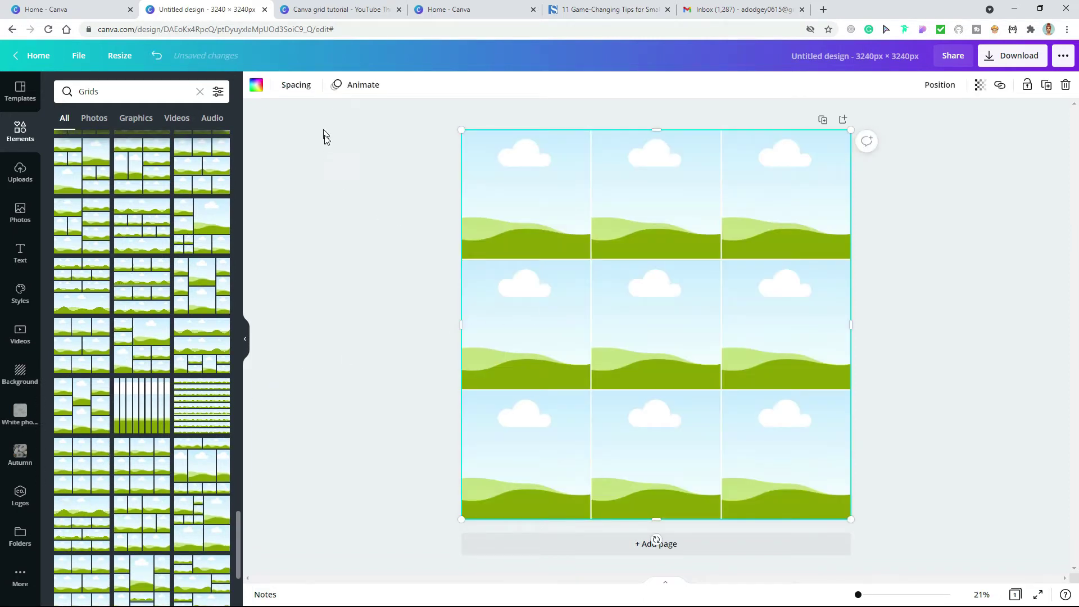
{"action": "left_click", "coordinate": [394, 189]}
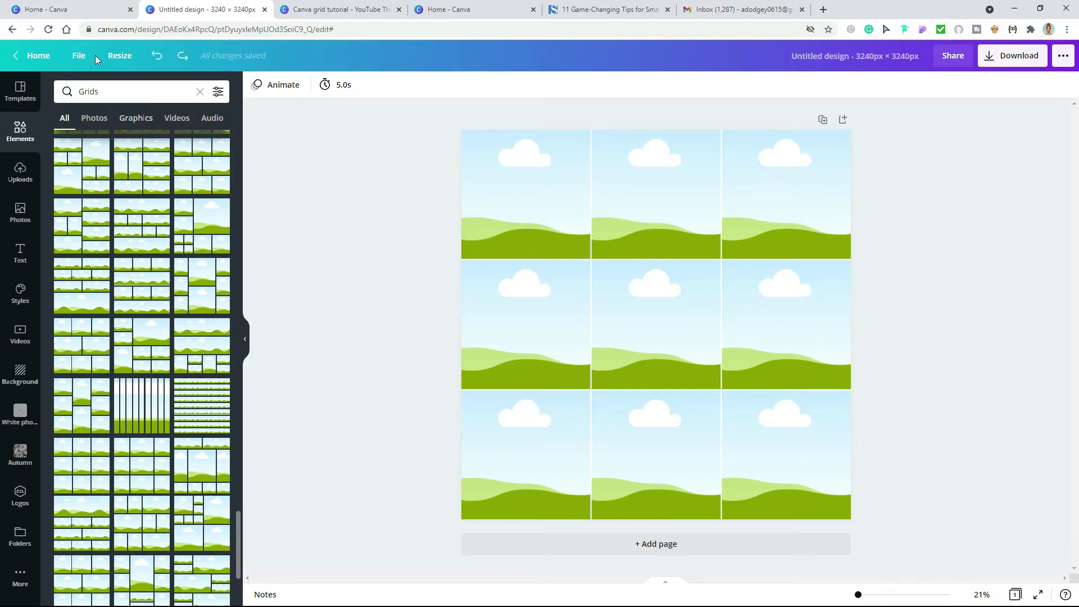
Turn on the rulers and the guides for the design
{"action": "left_click", "coordinate": [75, 57]}
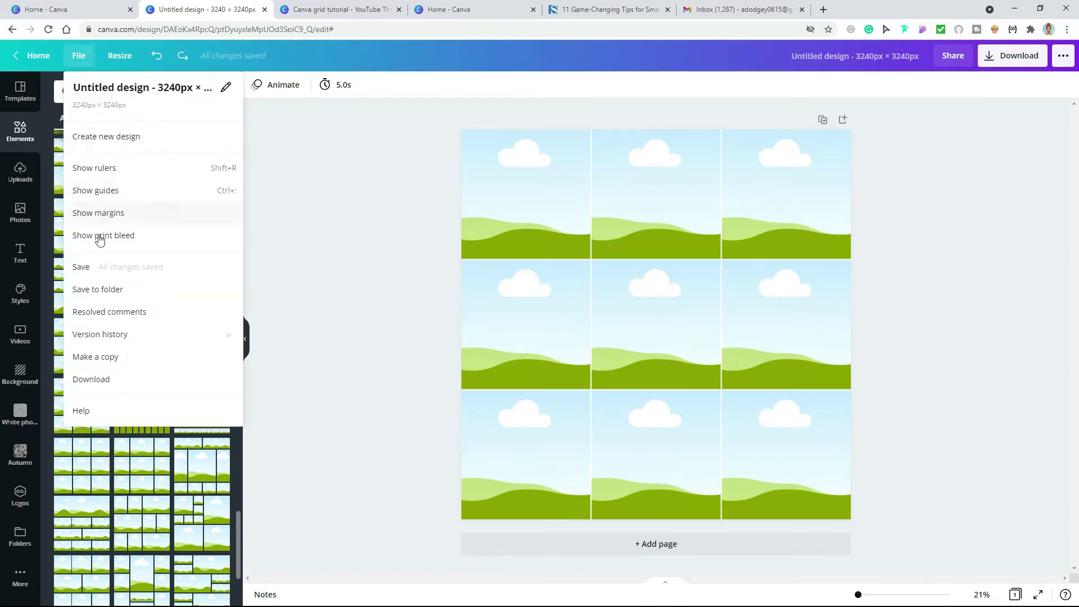
{"action": "left_click", "coordinate": [105, 168]}
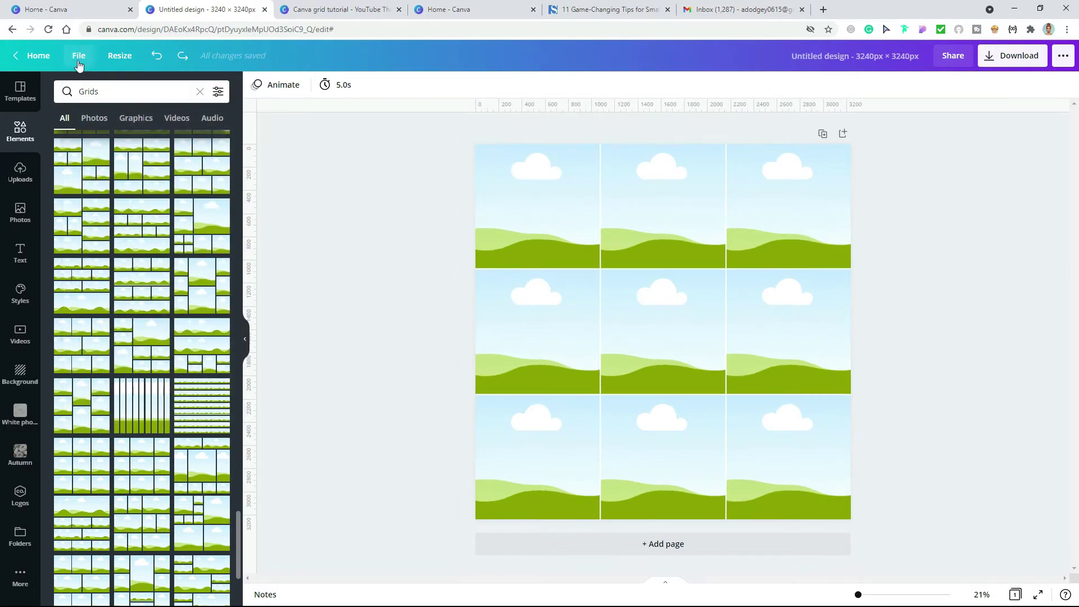
{"action": "left_click", "coordinate": [78, 62]}
{"action": "left_click", "coordinate": [86, 193]}
Place two horizontal and two vertical guides along the white gaps between the grid's nine squares
{"action": "left_click_drag", "start_coordinate": [519, 145], "coordinate": [525, 269]}
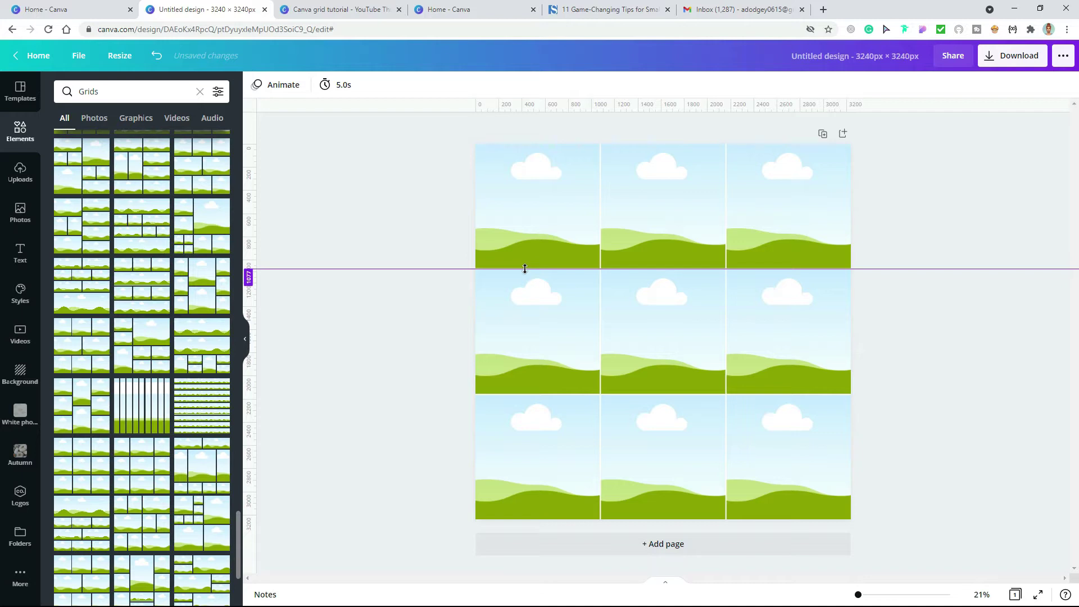
{"action": "left_click_drag", "start_coordinate": [516, 104], "coordinate": [549, 393]}
{"action": "left_click_drag", "start_coordinate": [255, 259], "coordinate": [600, 262]}
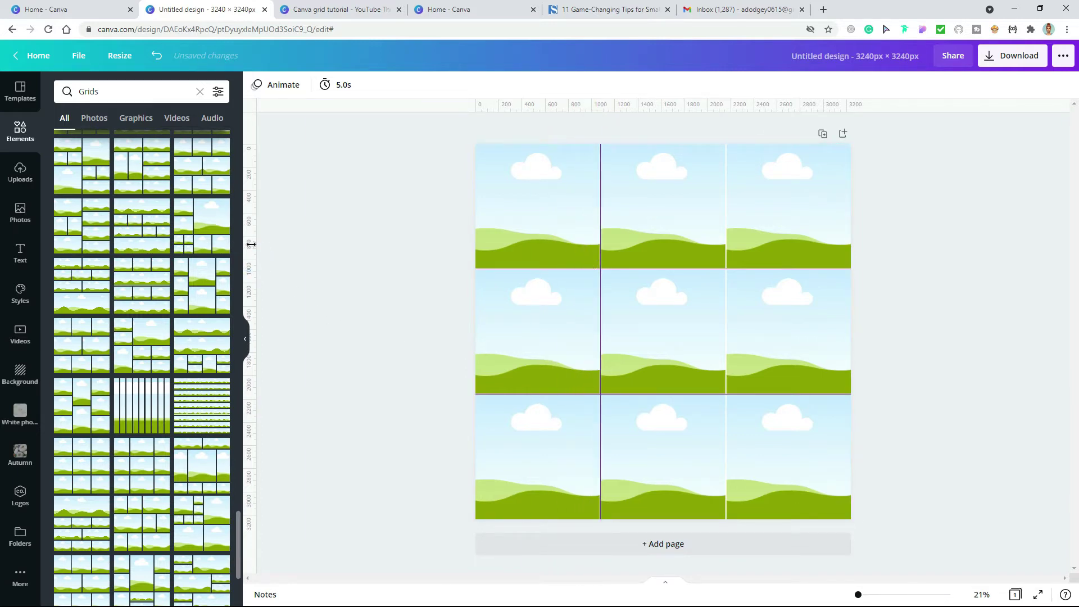
{"action": "left_click_drag", "start_coordinate": [251, 244], "coordinate": [726, 279]}
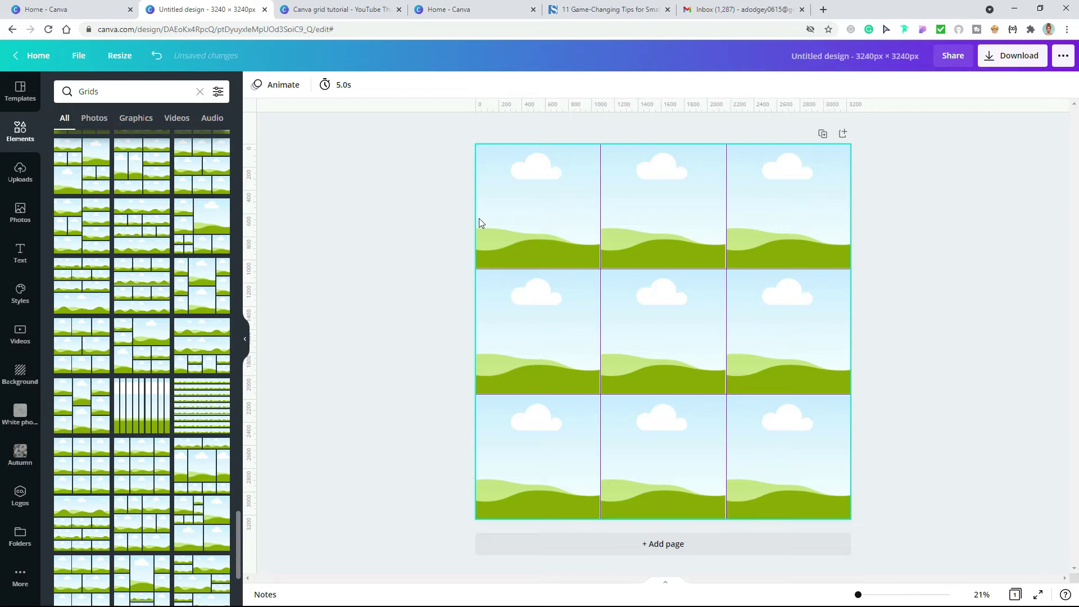
Delete the nine-square grid so only the guides divide the page
{"action": "left_click", "coordinate": [538, 194]}
{"action": "left_click", "coordinate": [538, 194]}
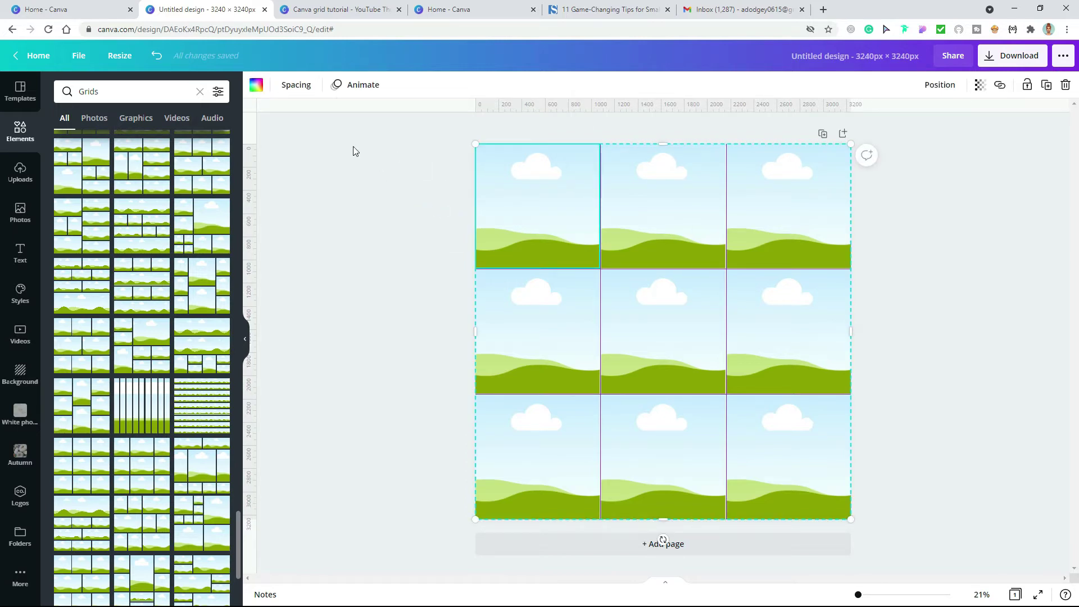
{"action": "key", "text": "Delete"}
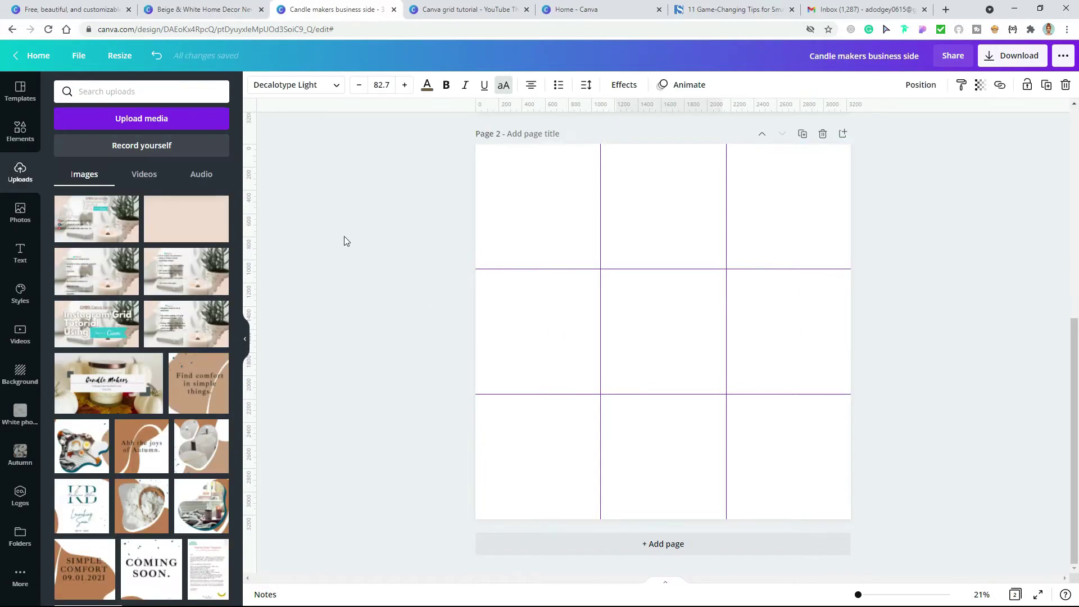
Add the uploaded "Instagram Grid Tutorial Using Canva" image to page 2 and scale it to fit inside the centre square
{"action": "left_click", "coordinate": [112, 326]}
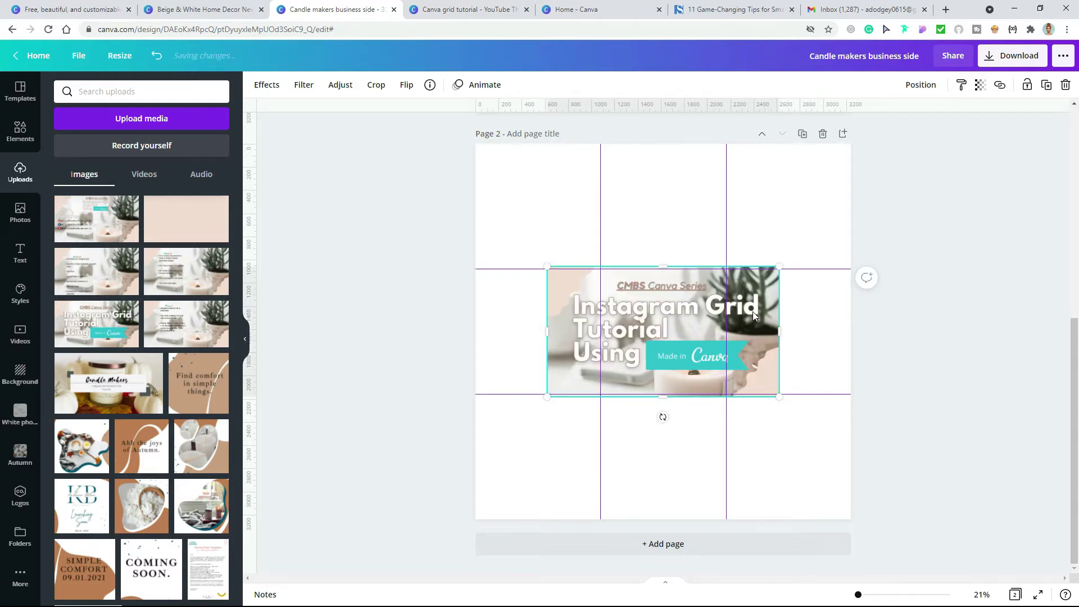
{"action": "left_click_drag", "start_coordinate": [784, 400], "coordinate": [671, 382]}
{"action": "left_click_drag", "start_coordinate": [676, 342], "coordinate": [568, 229]}
{"action": "left_click_drag", "start_coordinate": [514, 208], "coordinate": [654, 334]}
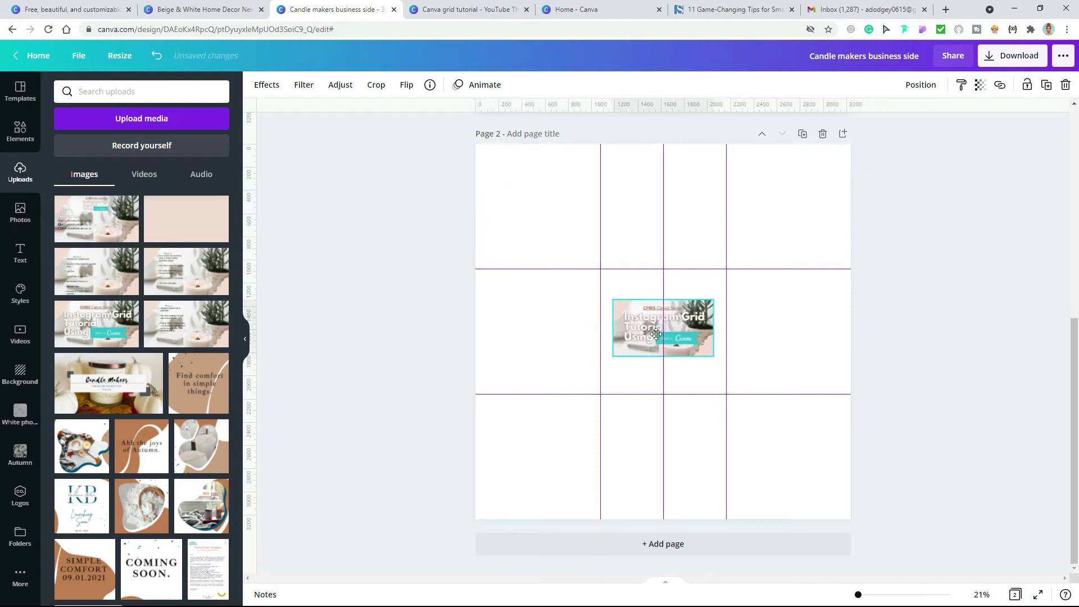
{"action": "left_click_drag", "start_coordinate": [663, 297], "coordinate": [718, 290]}
{"action": "left_click_drag", "start_coordinate": [613, 357], "coordinate": [610, 364]}
{"action": "left_click_drag", "start_coordinate": [711, 364], "coordinate": [714, 365]}
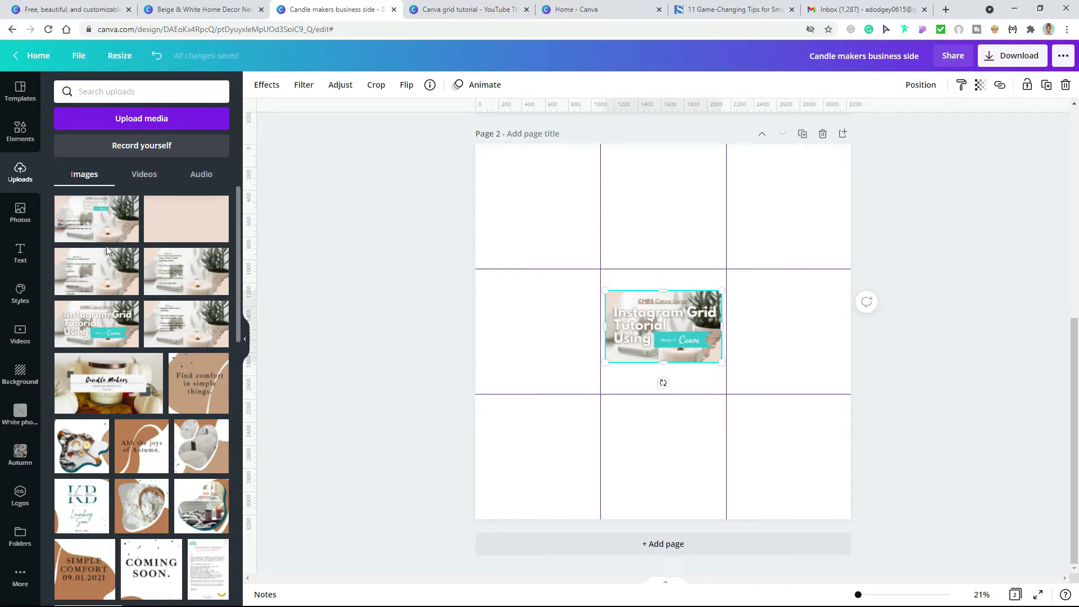
Add the uploaded image with the "Download your Instagram grid" instructions, shrink it and place it in the bottom-left square of the page
{"action": "left_click", "coordinate": [109, 278]}
{"action": "left_click_drag", "start_coordinate": [777, 268], "coordinate": [671, 325]}
{"action": "left_click_drag", "start_coordinate": [581, 349], "coordinate": [514, 445]}
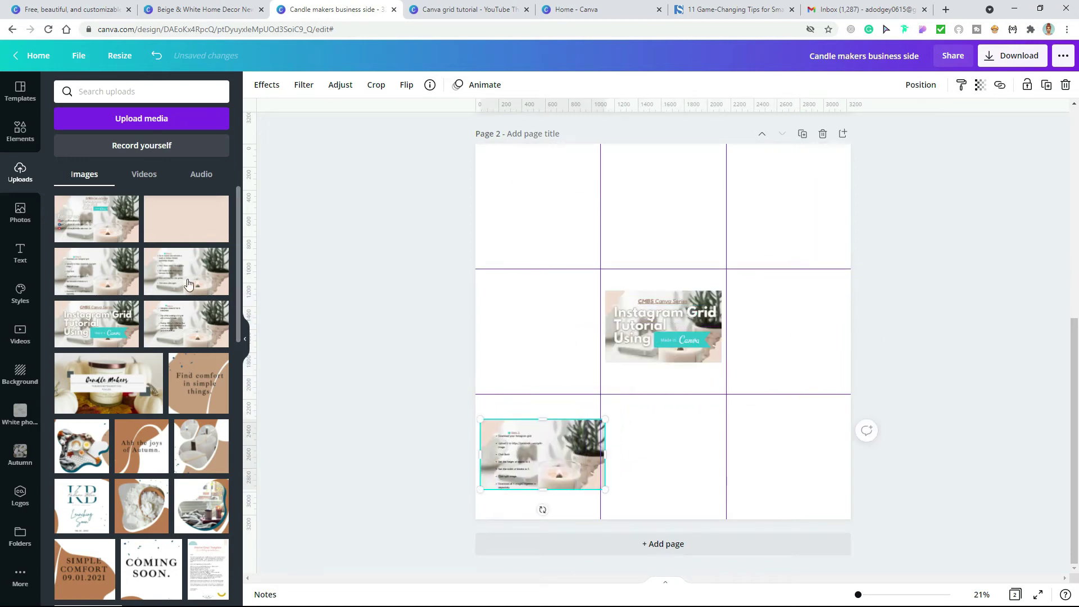
Add the uploaded Step 2 and Step 1 instruction images and move both to the upper part of the page
{"action": "left_click", "coordinate": [188, 285]}
{"action": "left_click_drag", "start_coordinate": [667, 303], "coordinate": [666, 191]}
{"action": "left_click", "coordinate": [161, 323]}
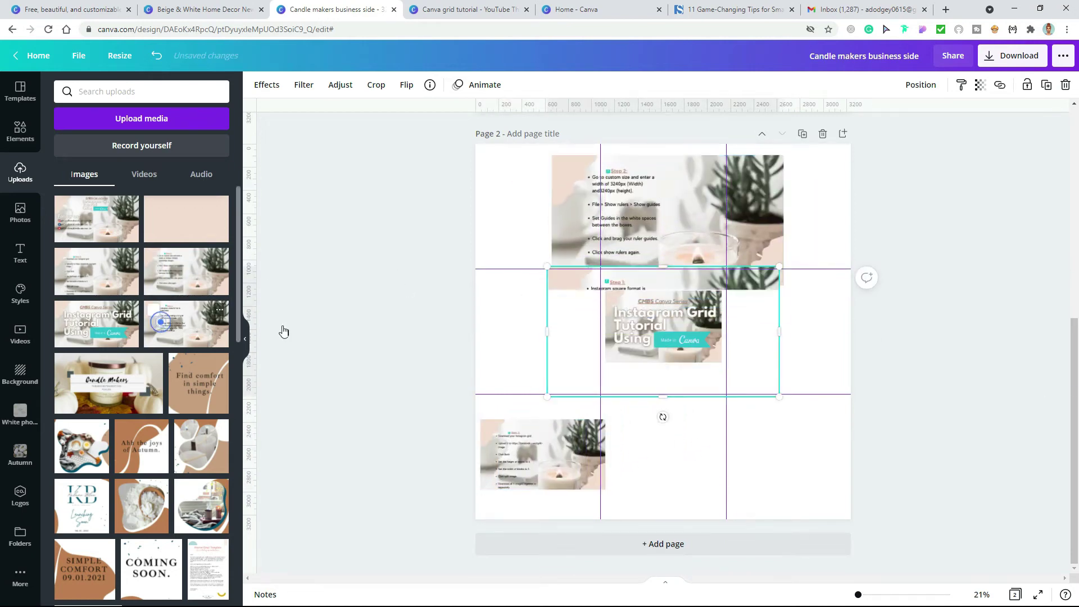
{"action": "left_click_drag", "start_coordinate": [666, 335], "coordinate": [644, 266]}
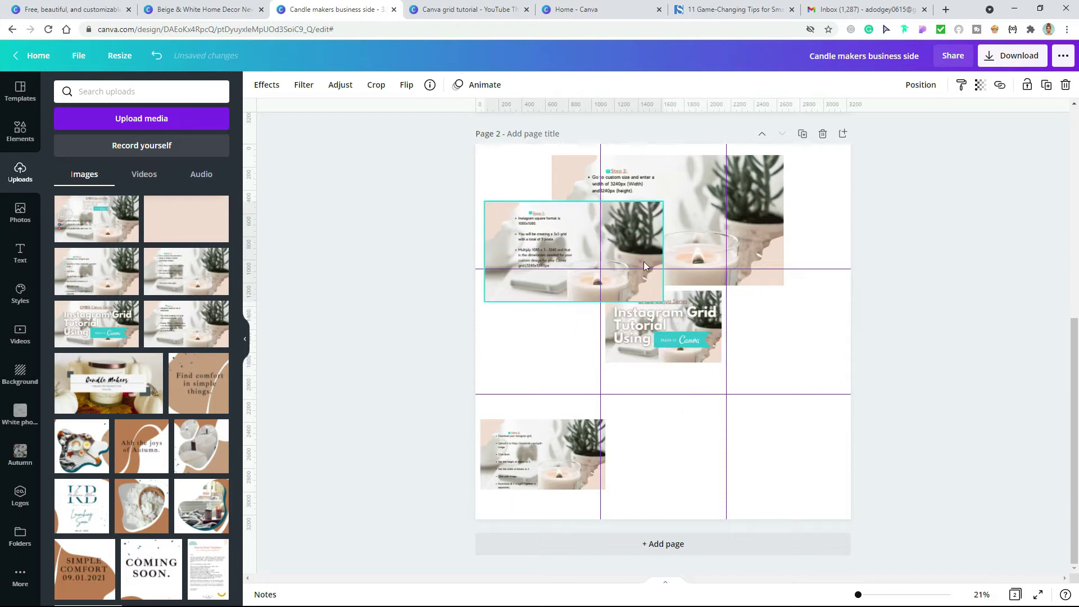
Shrink the Step 2 image and fit it to the width of the page's top-right square
{"action": "left_click", "coordinate": [685, 208]}
{"action": "left_click_drag", "start_coordinate": [550, 153], "coordinate": [635, 187]}
{"action": "left_click_drag", "start_coordinate": [679, 245], "coordinate": [794, 209]}
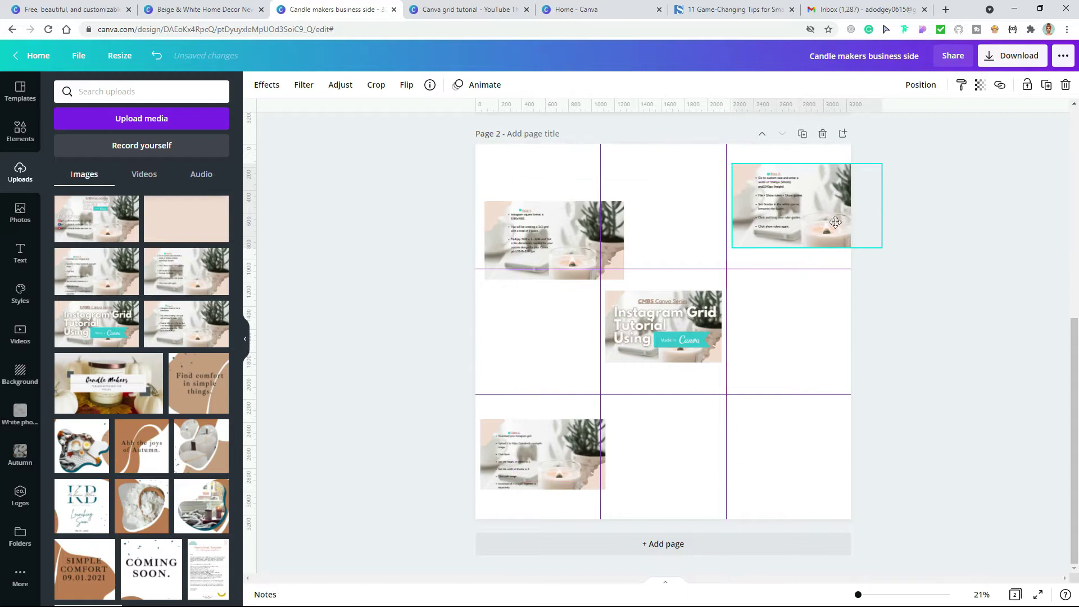
{"action": "left_click_drag", "start_coordinate": [882, 164], "coordinate": [726, 165]}
{"action": "left_click_drag", "start_coordinate": [843, 163], "coordinate": [849, 163]}
Shrink the Step 1 image and fit it to the width of the page's top-left square
{"action": "left_click", "coordinate": [550, 224]}
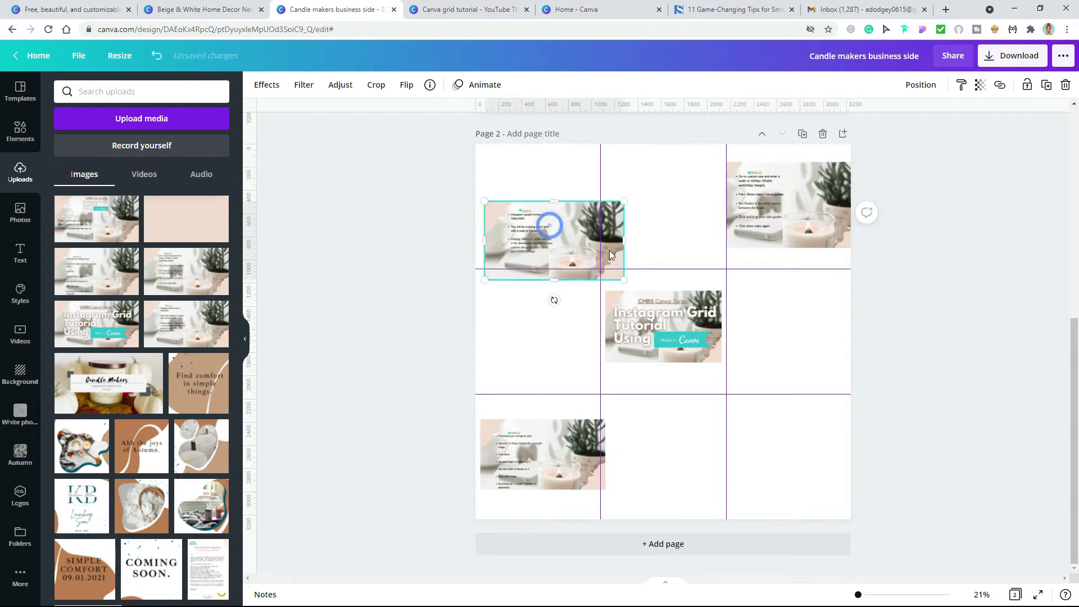
{"action": "left_click_drag", "start_coordinate": [619, 277], "coordinate": [608, 271]}
{"action": "left_click_drag", "start_coordinate": [558, 239], "coordinate": [490, 171]}
{"action": "left_click_drag", "start_coordinate": [599, 202], "coordinate": [604, 208]}
{"action": "left_click_drag", "start_coordinate": [605, 171], "coordinate": [605, 162]}
{"action": "left_click_drag", "start_coordinate": [486, 230], "coordinate": [478, 241]}
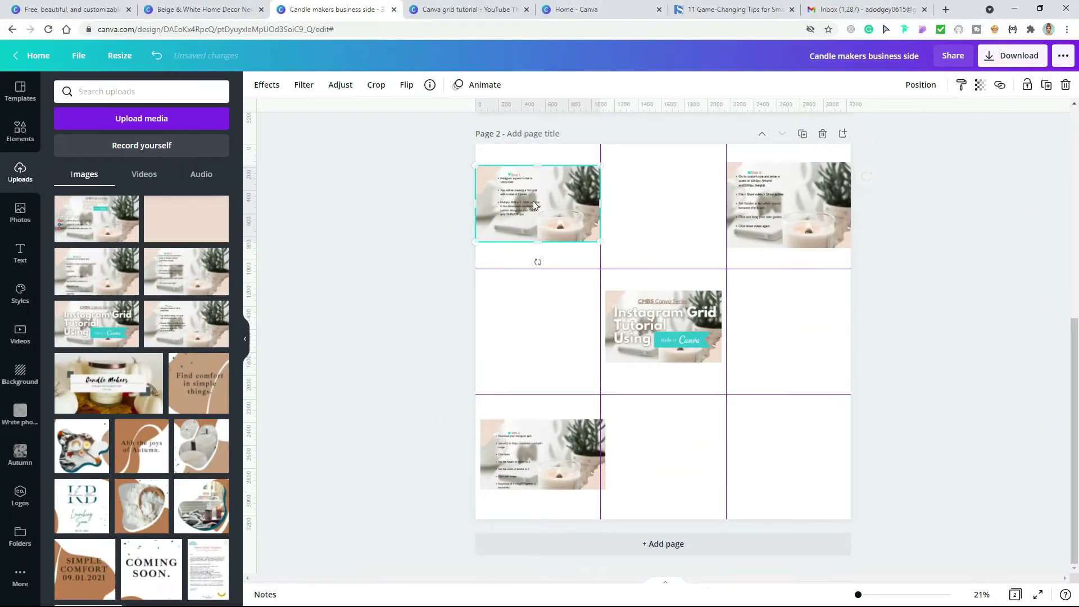
Match the Step 1 image's size to the Step 2 image, 1,077 wide by 743 high, and leave it in the top-left square
{"action": "left_click_drag", "start_coordinate": [538, 196], "coordinate": [784, 197]}
{"action": "left_click_drag", "start_coordinate": [786, 238], "coordinate": [786, 241]}
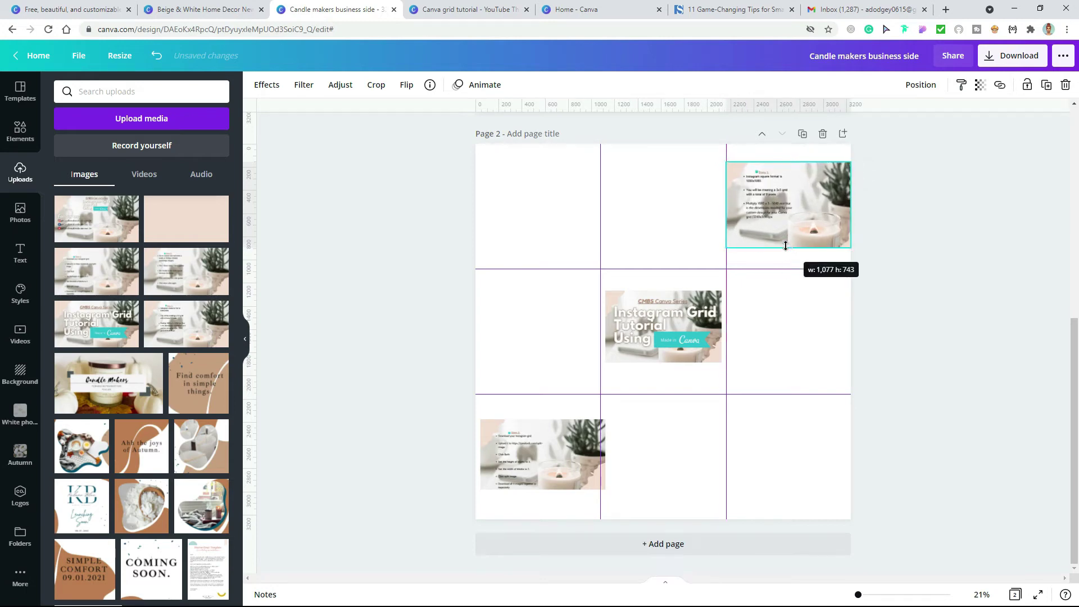
{"action": "key", "text": "ctrl+z"}
{"action": "key", "text": "ctrl+z"}
Move the "Download your Instagram grid" image to the bottom-centre square and size it to fill the width between the vertical guides
{"action": "left_click", "coordinate": [540, 455]}
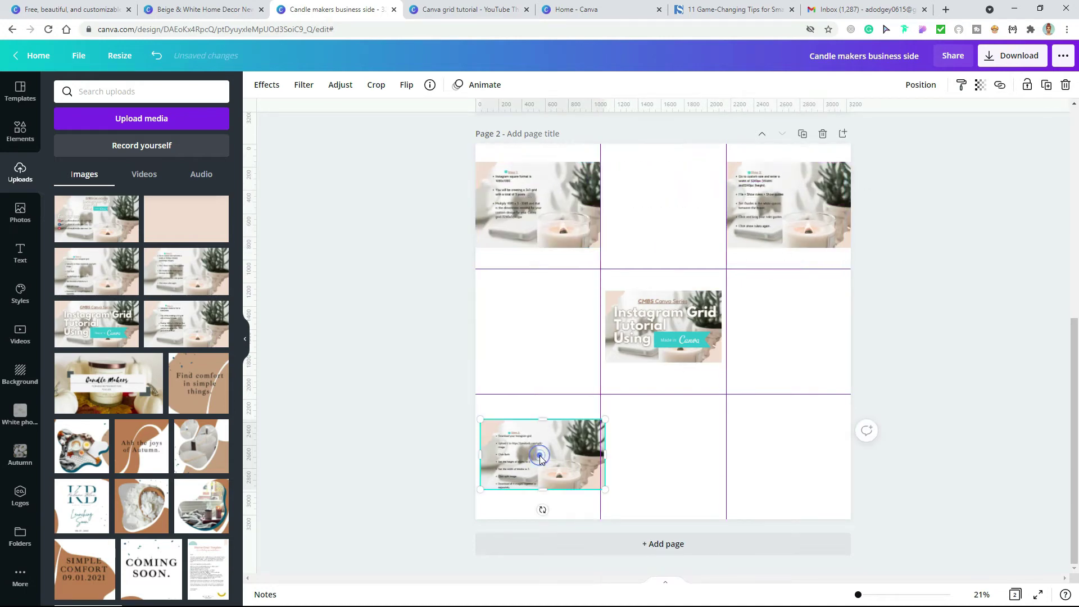
{"action": "mouse_move", "coordinate": [576, 452]}
{"action": "left_mouse_down"}
{"action": "mouse_move", "coordinate": [657, 456]}
{"action": "mouse_move", "coordinate": [538, 212]}
{"action": "mouse_move", "coordinate": [720, 217]}
{"action": "mouse_move", "coordinate": [613, 336]}
{"action": "mouse_move", "coordinate": [557, 422]}
{"action": "mouse_move", "coordinate": [539, 255]}
{"action": "mouse_move", "coordinate": [509, 189]}
{"action": "left_mouse_up"}
{"action": "right_click", "coordinate": [553, 425]}
{"action": "key", "text": "Escape"}
{"action": "left_click", "coordinate": [493, 425]}
{"action": "right_click", "coordinate": [539, 256]}
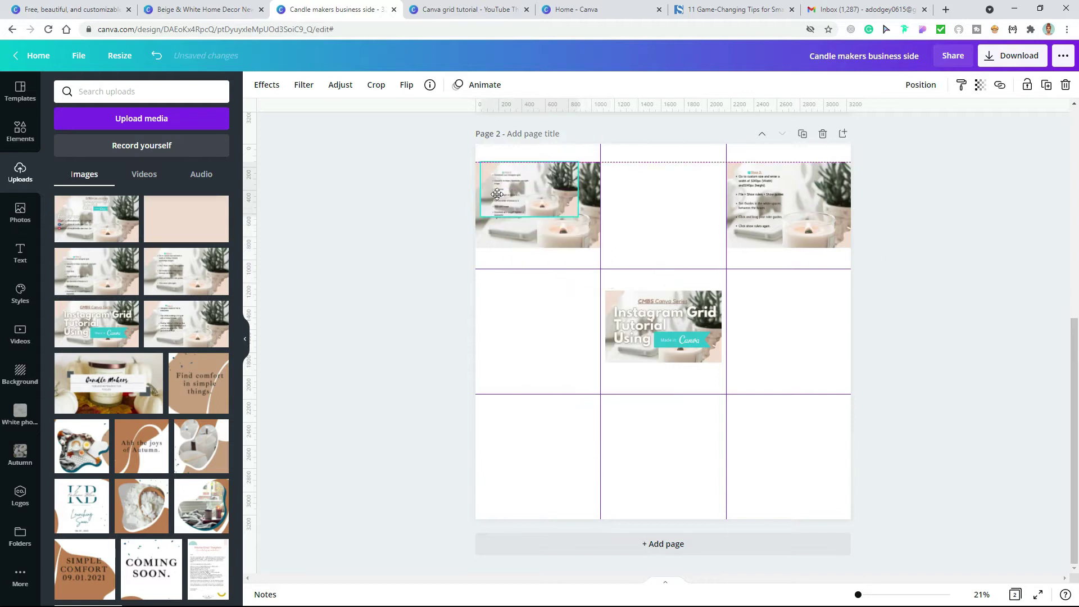
{"action": "left_click_drag", "start_coordinate": [576, 219], "coordinate": [673, 469]}
{"action": "left_click_drag", "start_coordinate": [665, 412], "coordinate": [666, 409]}
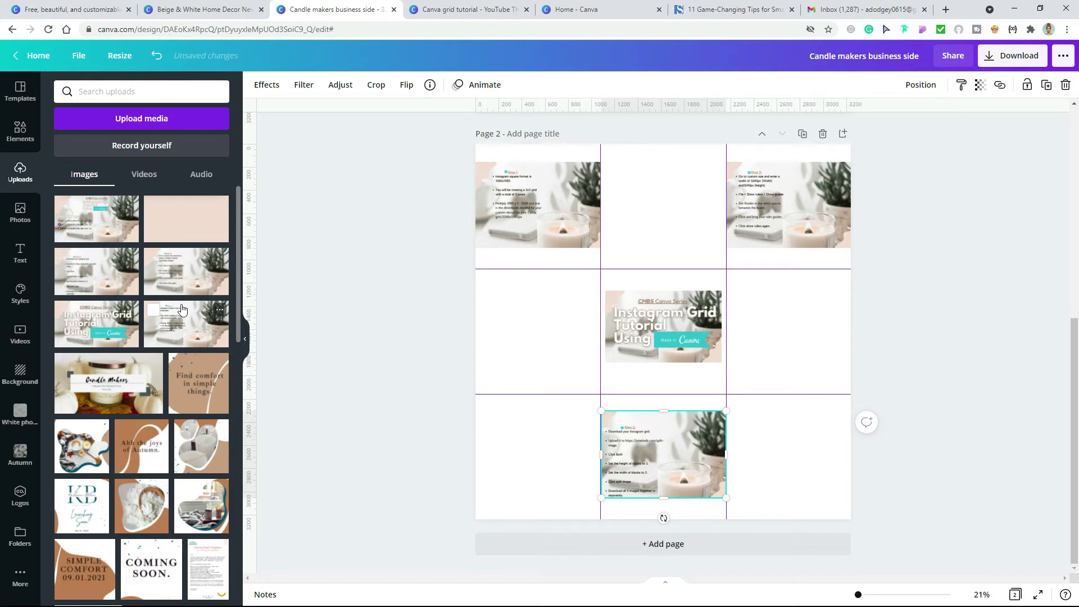
Clear the recently used filter in the elements library and search for "Frames"
{"action": "left_click", "coordinate": [20, 130]}
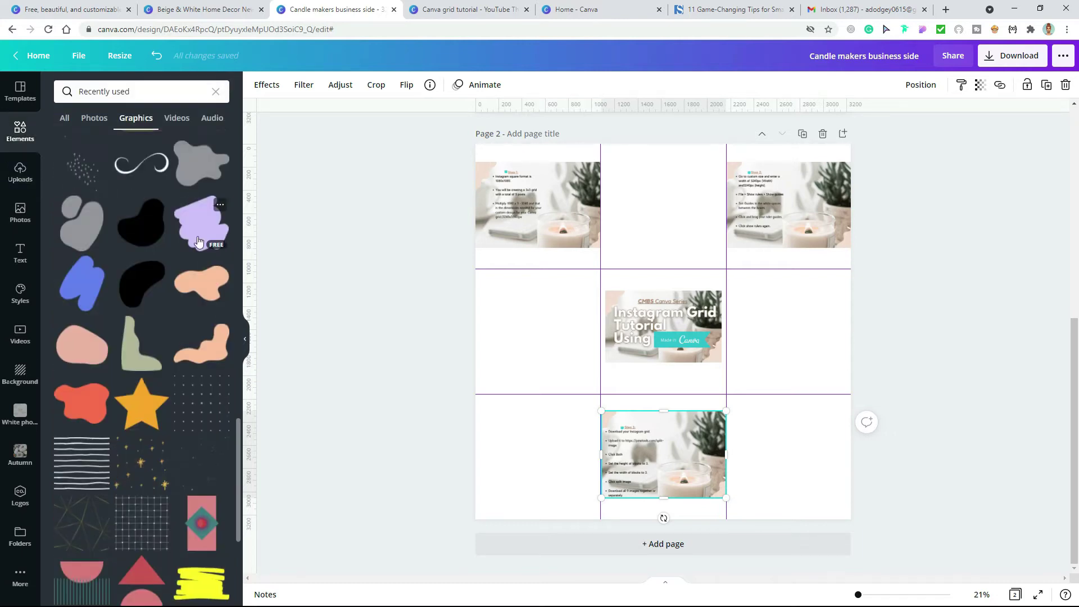
{"action": "left_click", "coordinate": [96, 121]}
{"action": "left_click", "coordinate": [209, 92]}
{"action": "left_click", "coordinate": [215, 91]}
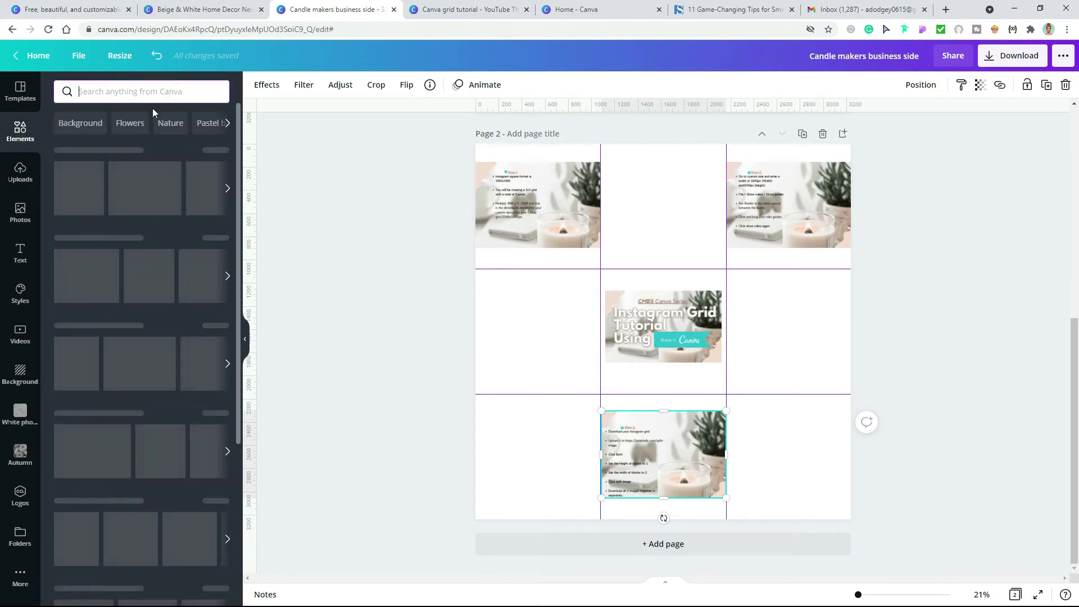
{"action": "left_click", "coordinate": [150, 91]}
{"action": "type", "text": "fra"}
{"action": "left_click", "coordinate": [93, 186]}
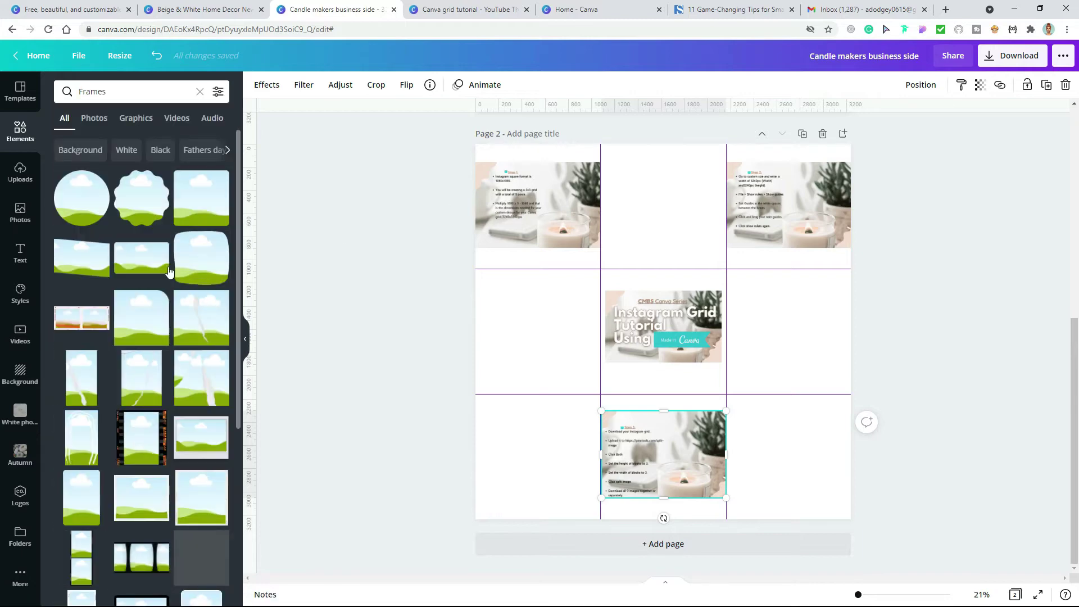
Look through the frame shapes and add a rectangular frame to the page's middle-left square
{"action": "scroll", "coordinate": [161, 349], "scroll_direction": "down", "scroll_amount": 10}
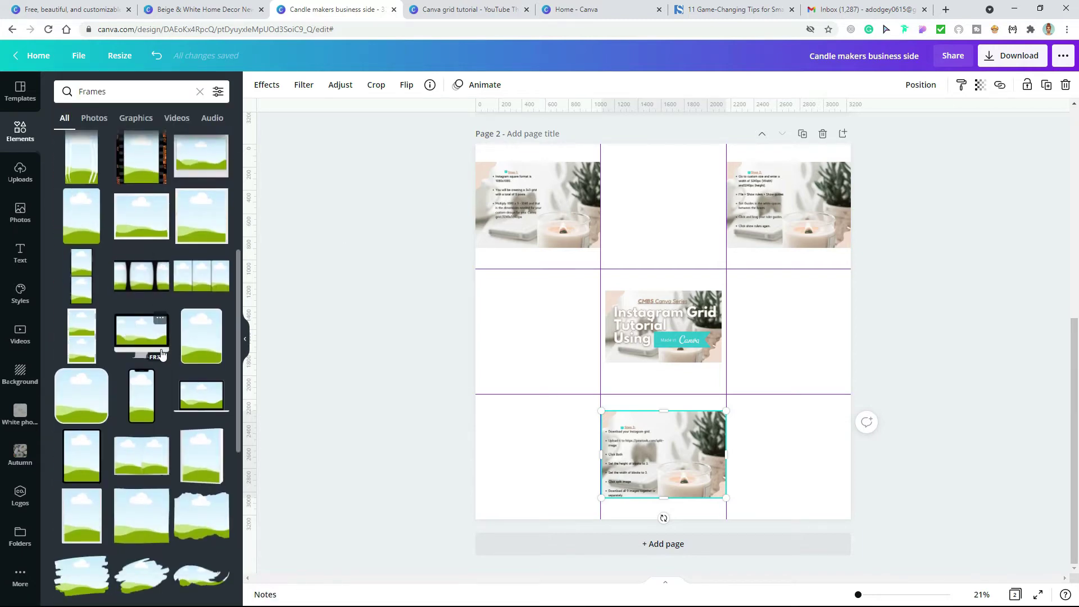
{"action": "scroll", "coordinate": [204, 356], "scroll_direction": "down", "scroll_amount": 15}
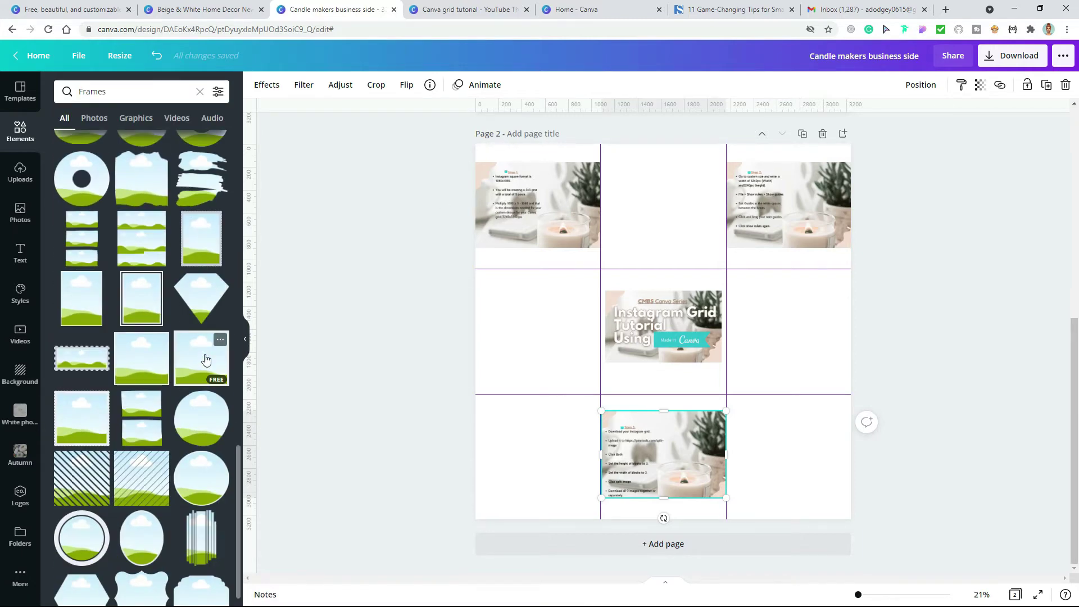
{"action": "scroll", "coordinate": [206, 360], "scroll_direction": "down", "scroll_amount": 4}
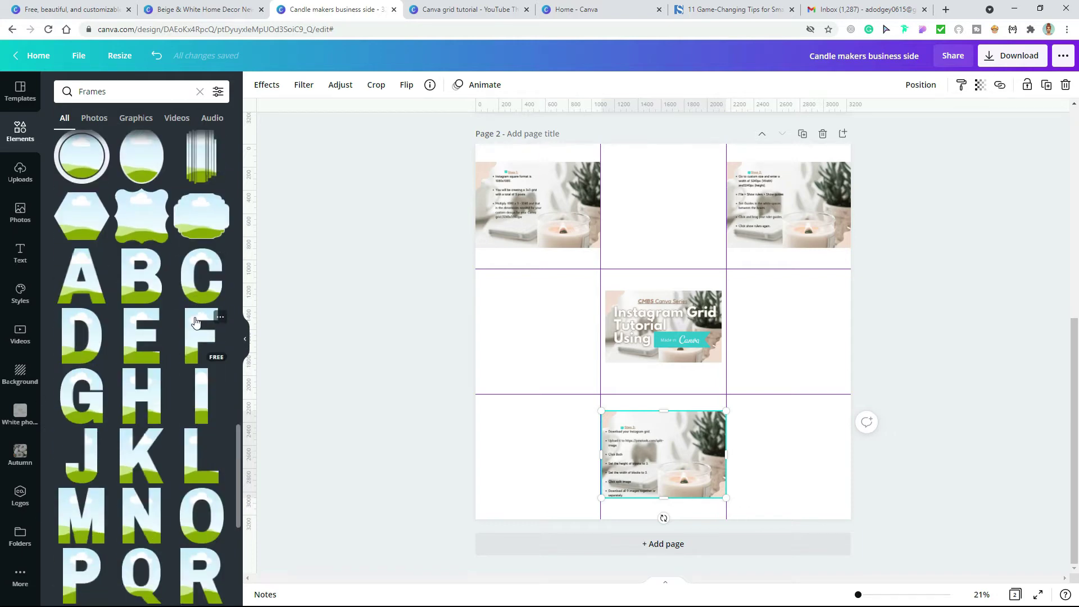
{"action": "scroll", "coordinate": [195, 321], "scroll_direction": "down", "scroll_amount": 15}
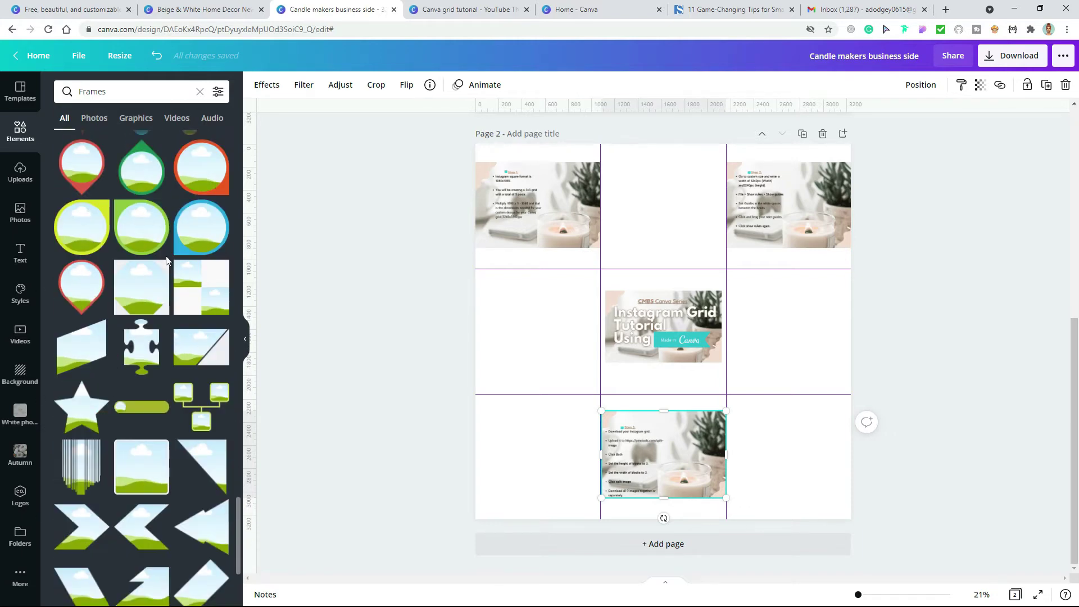
{"action": "scroll", "coordinate": [166, 260], "scroll_direction": "down", "scroll_amount": 15}
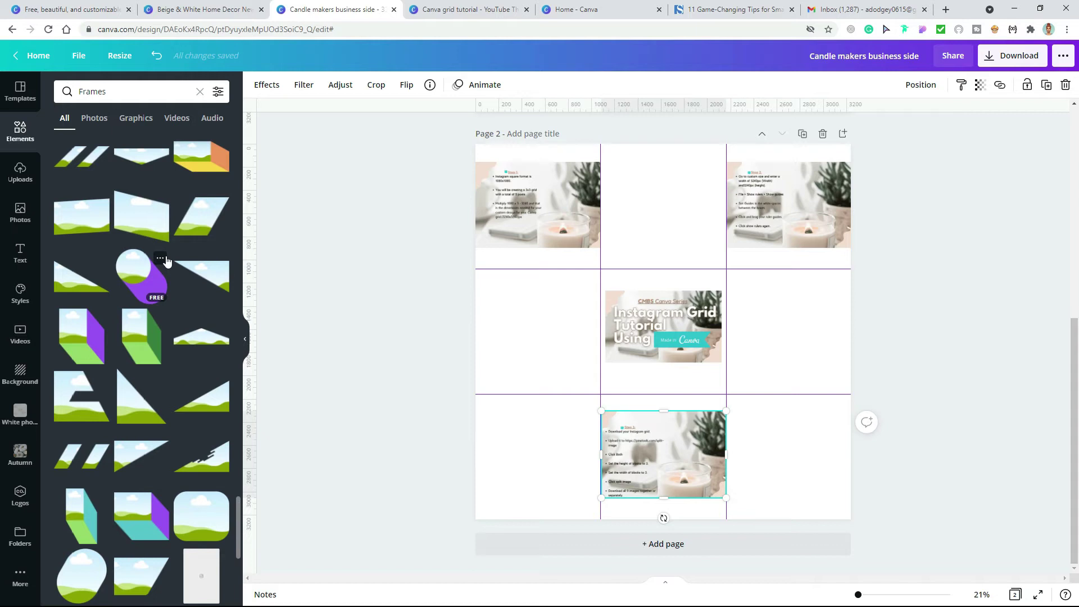
{"action": "scroll", "coordinate": [167, 259], "scroll_direction": "down", "scroll_amount": 6}
{"action": "left_click_drag", "start_coordinate": [90, 295], "coordinate": [511, 305]}
Move the "Instagram Grid Tutorial Using Canva" image out of the centre square and delete it
{"action": "left_click_drag", "start_coordinate": [698, 312], "coordinate": [819, 312]}
{"action": "right_click", "coordinate": [772, 336]}
{"action": "left_click", "coordinate": [802, 389]}
Move the new frame into the centre square and fill it with the uploaded "Instagram Grid Tutorial Using Canva" image
{"action": "left_click_drag", "start_coordinate": [554, 348], "coordinate": [633, 331]}
{"action": "left_click_drag", "start_coordinate": [562, 403], "coordinate": [597, 380]}
{"action": "left_click_drag", "start_coordinate": [764, 261], "coordinate": [725, 294]}
{"action": "left_click_drag", "start_coordinate": [96, 325], "coordinate": [629, 353]}
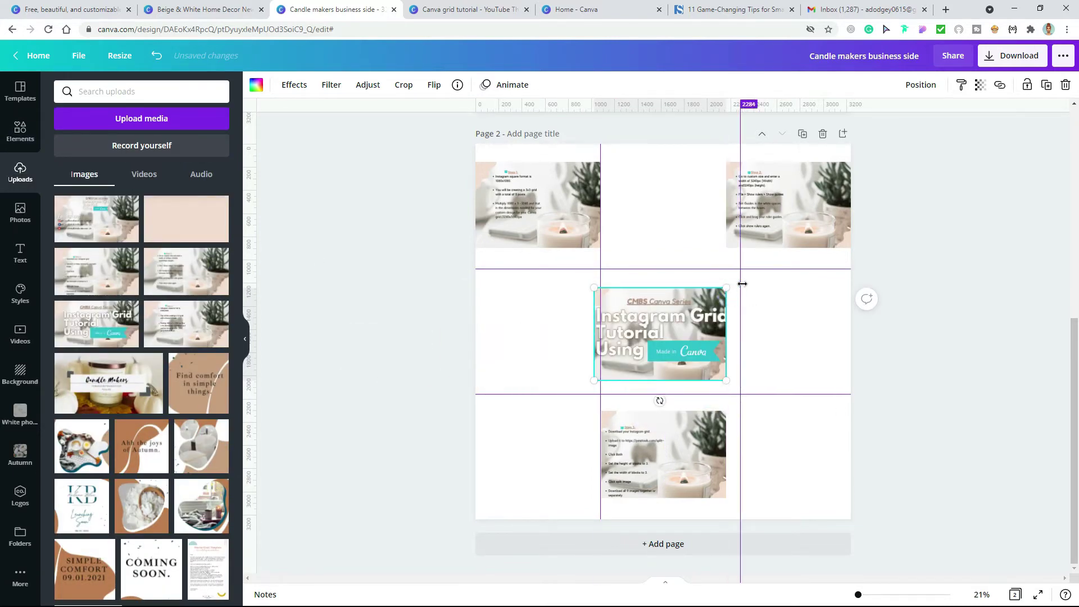
Reposition the image inside the centre frame and resize the frame to fit exactly between the two vertical guides
{"action": "left_click_drag", "start_coordinate": [726, 287], "coordinate": [739, 282]}
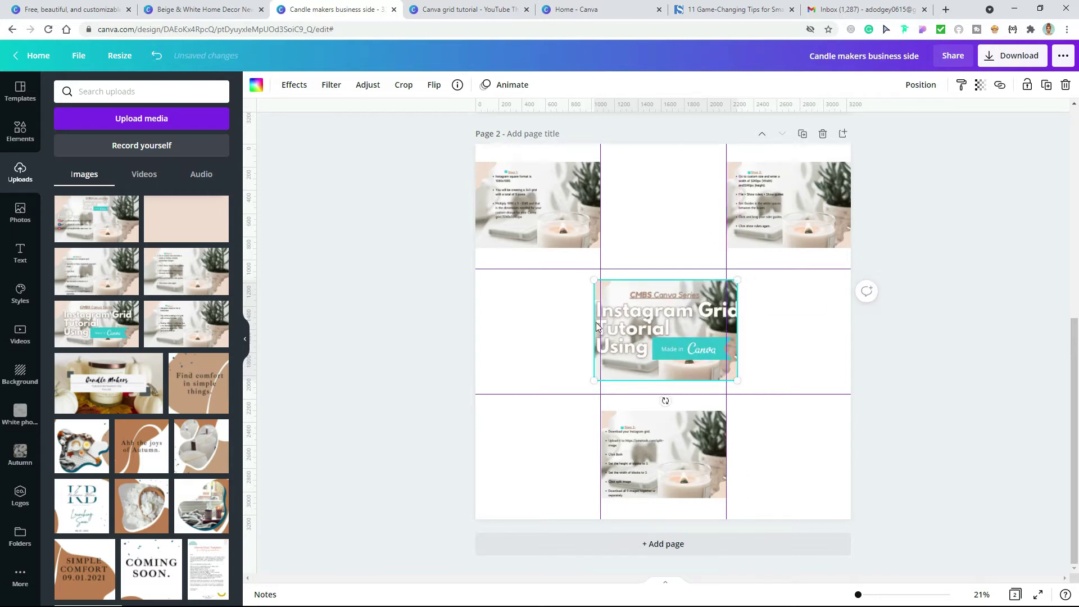
{"action": "double_click", "coordinate": [634, 309]}
{"action": "left_click_drag", "start_coordinate": [634, 309], "coordinate": [632, 311]}
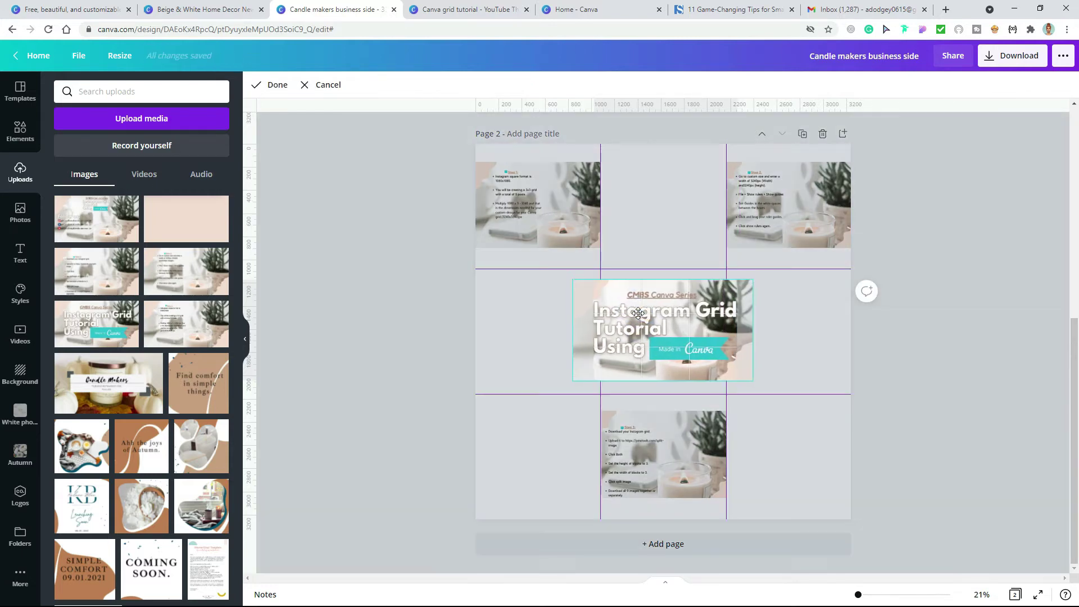
{"action": "left_click", "coordinate": [786, 326]}
{"action": "left_click_drag", "start_coordinate": [599, 381], "coordinate": [602, 374]}
{"action": "left_click_drag", "start_coordinate": [736, 280], "coordinate": [726, 288]}
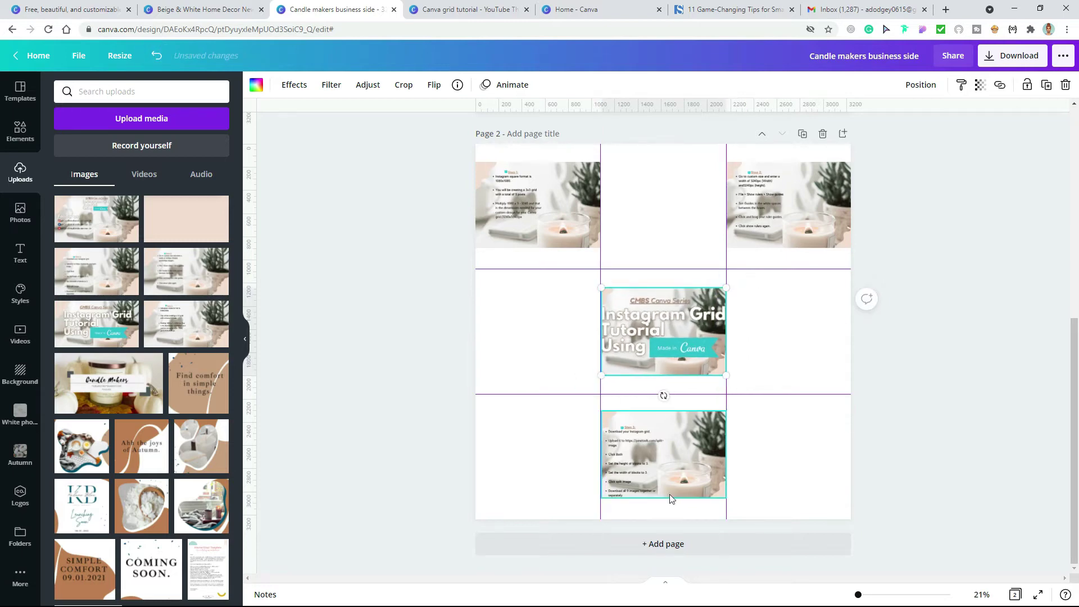
Move the "Download your Instagram grid" image to the bottom-left square and place the uploaded "Follow us" image in the bottom-right square
{"action": "left_click_drag", "start_coordinate": [690, 475], "coordinate": [564, 472]}
{"action": "left_click_drag", "start_coordinate": [82, 219], "coordinate": [524, 434]}
{"action": "left_click_drag", "start_coordinate": [600, 443], "coordinate": [584, 443]}
{"action": "left_click_drag", "start_coordinate": [584, 481], "coordinate": [829, 478]}
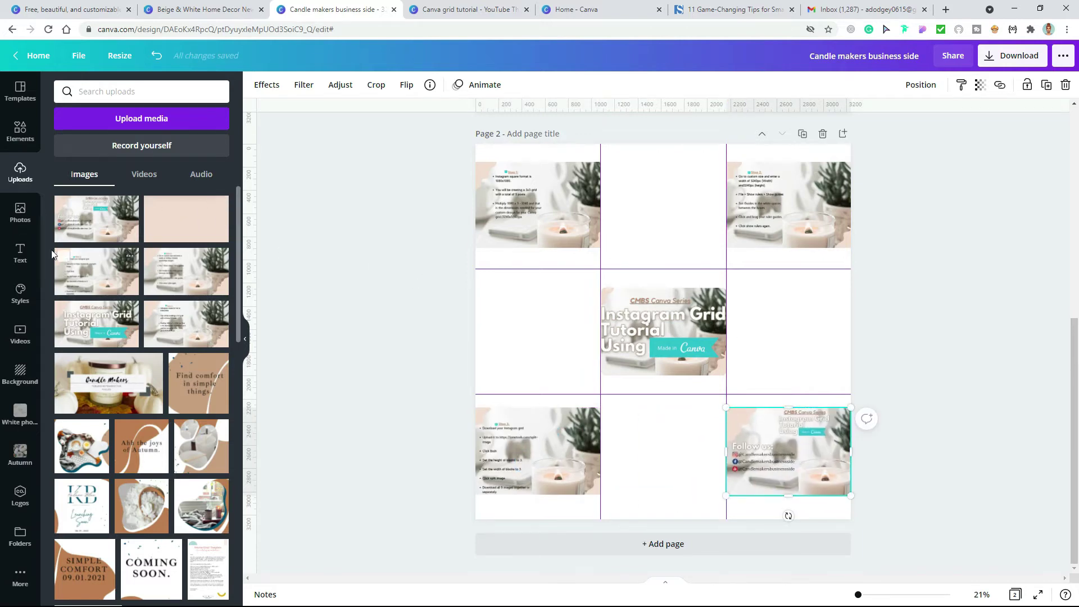
Add the square torn-paper frame to the middle-left square and size it to 1,077 by 1,077
{"action": "left_click", "coordinate": [19, 132]}
{"action": "mouse_move", "coordinate": [239, 134]}
{"action": "left_mouse_down"}
{"action": "mouse_move", "coordinate": [239, 450]}
{"action": "mouse_move", "coordinate": [232, 135]}
{"action": "left_mouse_up"}
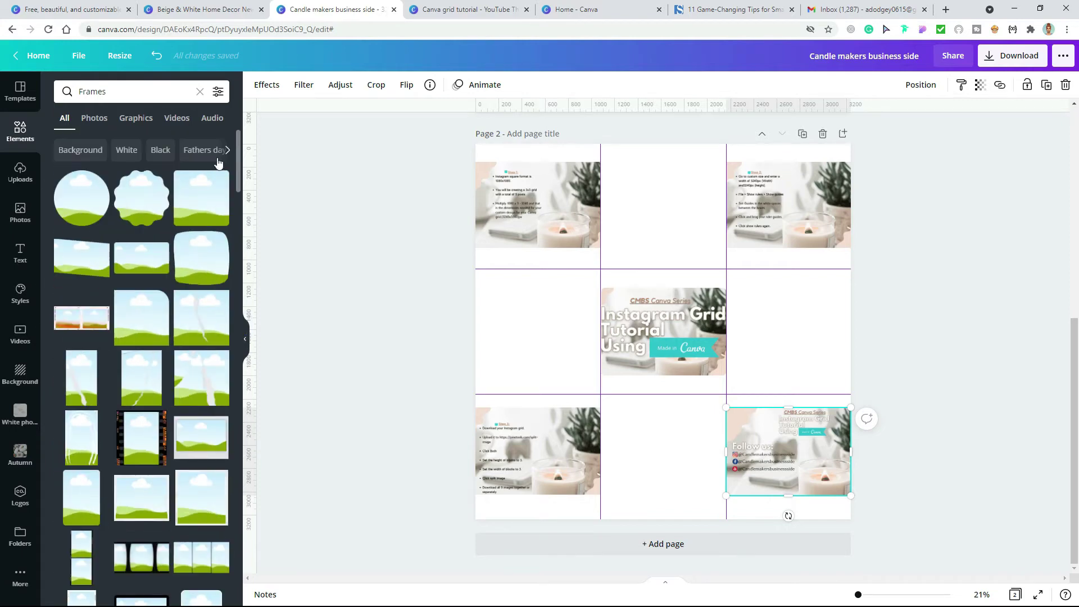
{"action": "left_click", "coordinate": [195, 327]}
{"action": "left_click_drag", "start_coordinate": [769, 227], "coordinate": [727, 272]}
{"action": "left_click_drag", "start_coordinate": [659, 332], "coordinate": [582, 321]}
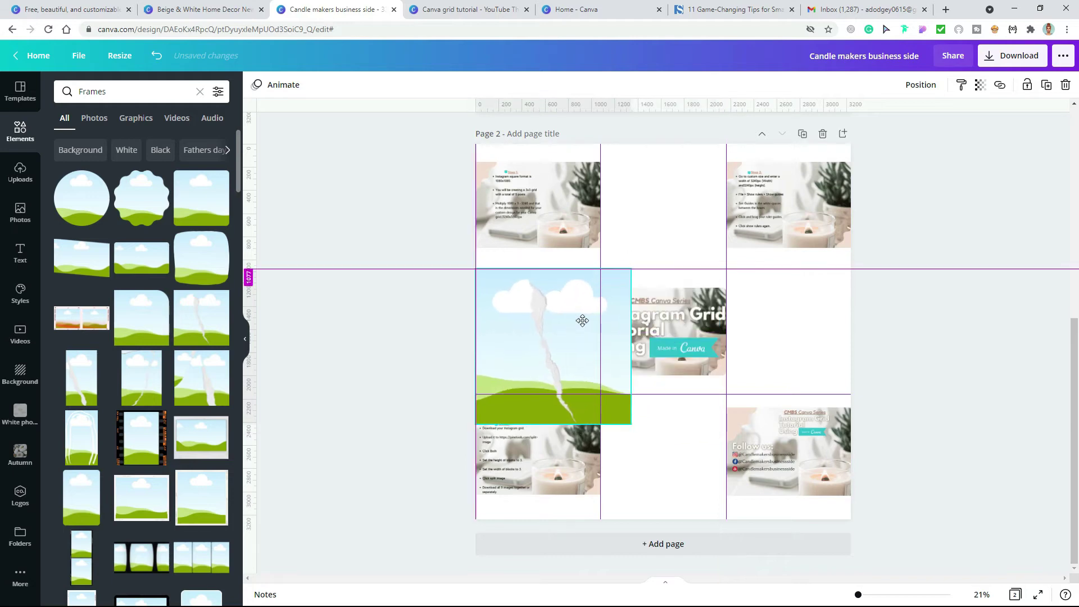
{"action": "left_click_drag", "start_coordinate": [630, 424], "coordinate": [603, 396]}
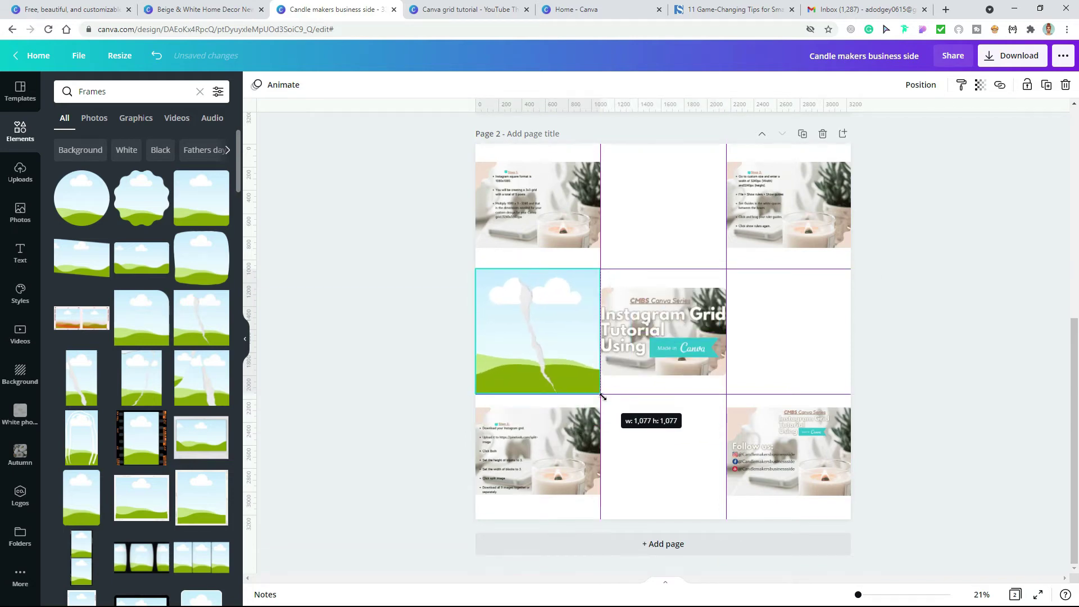
Duplicate the torn-paper frame into the bottom-centre, top-centre and middle-right squares
{"action": "key", "text": "ctrl+d"}
{"action": "mouse_move", "coordinate": [525, 351]}
{"action": "left_mouse_down"}
{"action": "mouse_move", "coordinate": [666, 214]}
{"action": "mouse_move", "coordinate": [782, 339]}
{"action": "mouse_move", "coordinate": [655, 464]}
{"action": "left_mouse_up"}
{"action": "key", "text": "ctrl+d"}
{"action": "key", "text": "ctrl+d"}
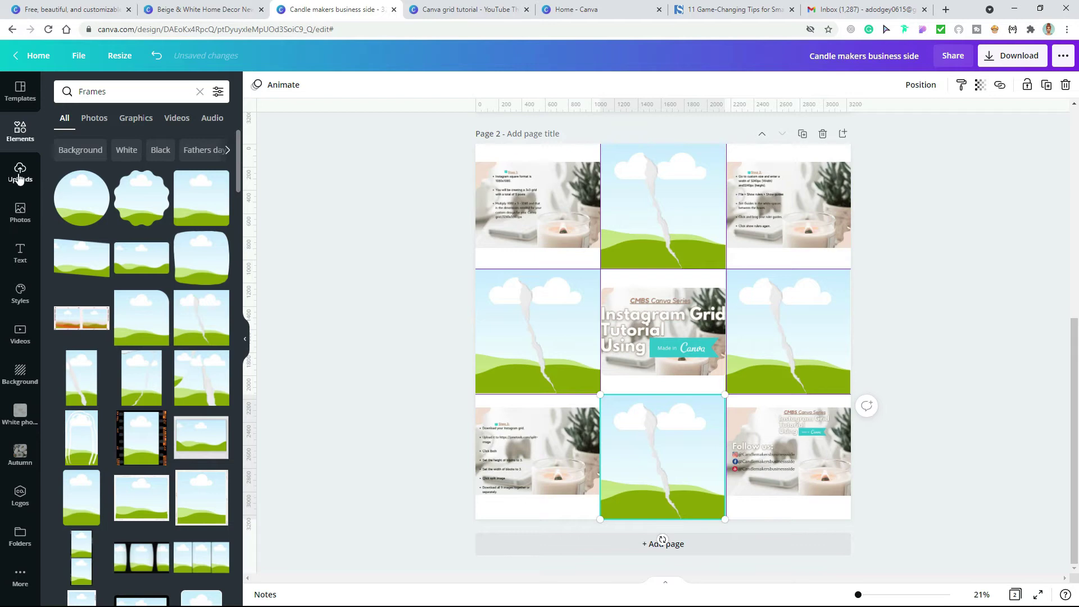
Fill both parts of all four torn-paper frames with the plain beige upload
{"action": "left_click", "coordinate": [20, 172]}
{"action": "left_click_drag", "start_coordinate": [186, 218], "coordinate": [506, 320]}
{"action": "left_click_drag", "start_coordinate": [186, 219], "coordinate": [668, 458]}
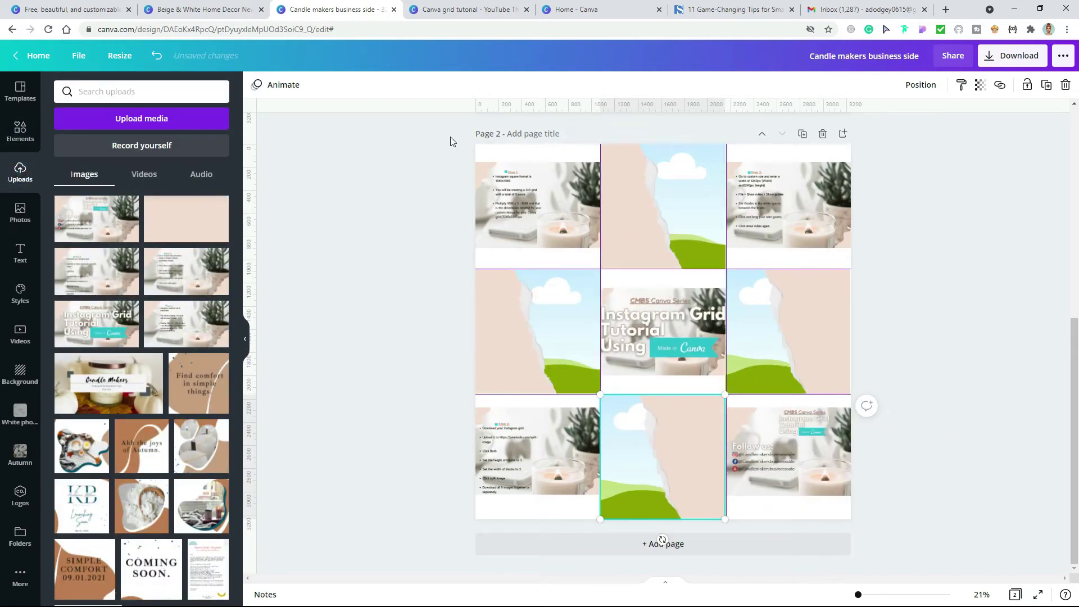
{"action": "left_click_drag", "start_coordinate": [186, 219], "coordinate": [629, 438]}
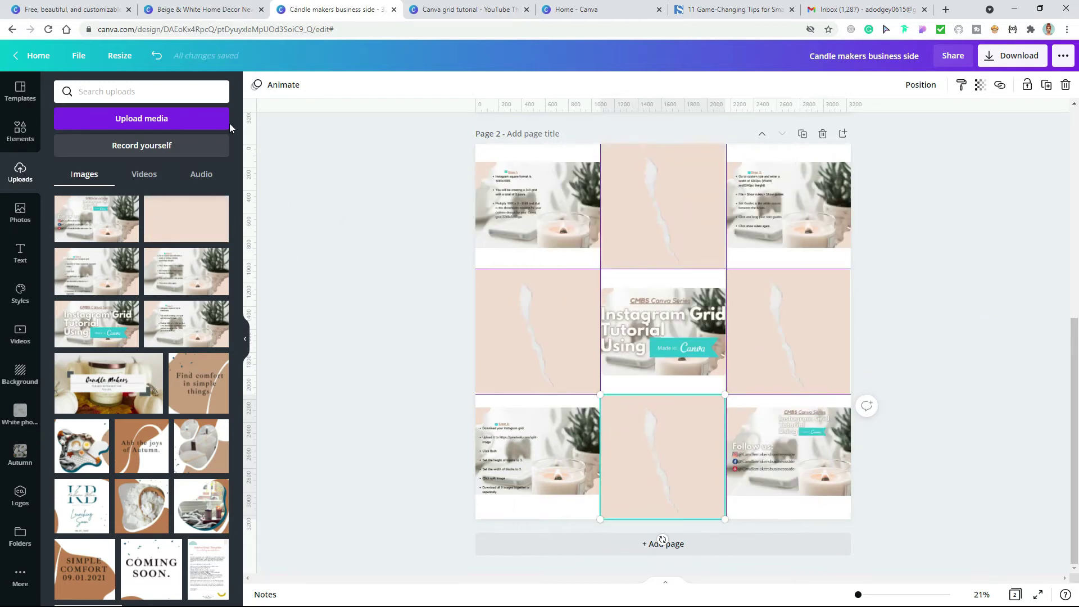
Recolour the left part of the middle-left torn-paper frame green from the Kalano Blue palette
{"action": "left_click", "coordinate": [494, 301]}
{"action": "left_click", "coordinate": [256, 85]}
{"action": "left_click", "coordinate": [126, 322]}
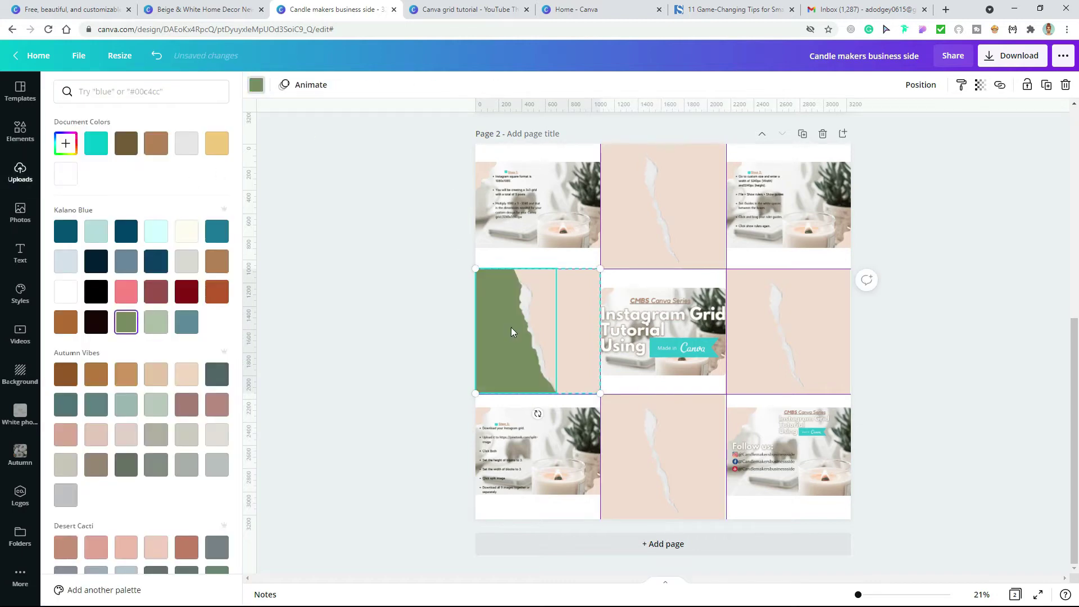
Try brown and green on the right part of the top-centre torn-paper frame, with the transparency lowered to 52
{"action": "left_click", "coordinate": [628, 193]}
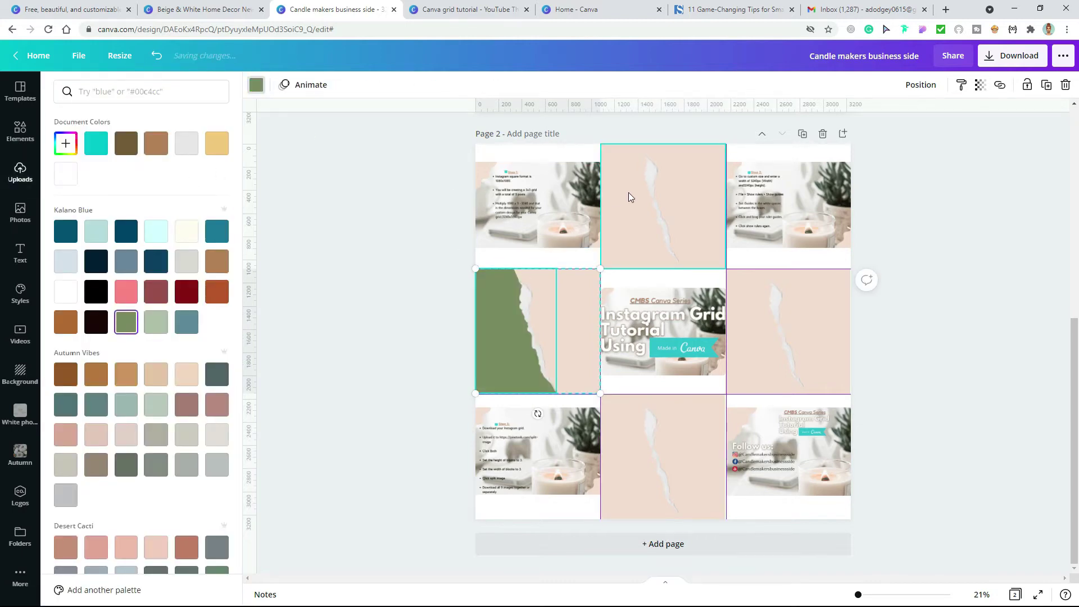
{"action": "left_click", "coordinate": [255, 84]}
{"action": "left_click", "coordinate": [187, 144]}
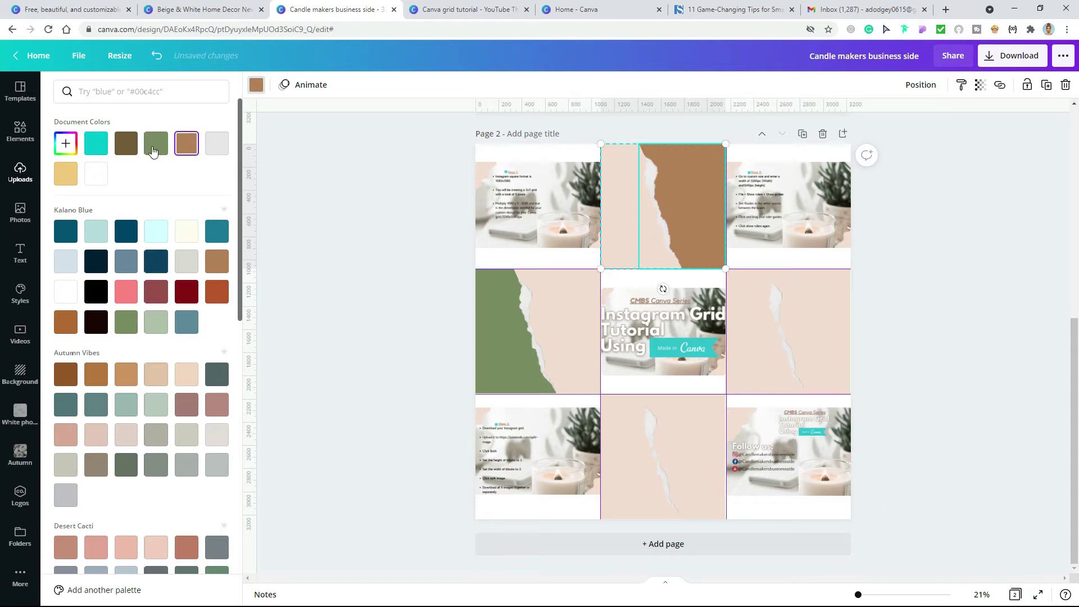
{"action": "left_click", "coordinate": [980, 84]}
{"action": "left_click_drag", "start_coordinate": [941, 116], "coordinate": [905, 116]}
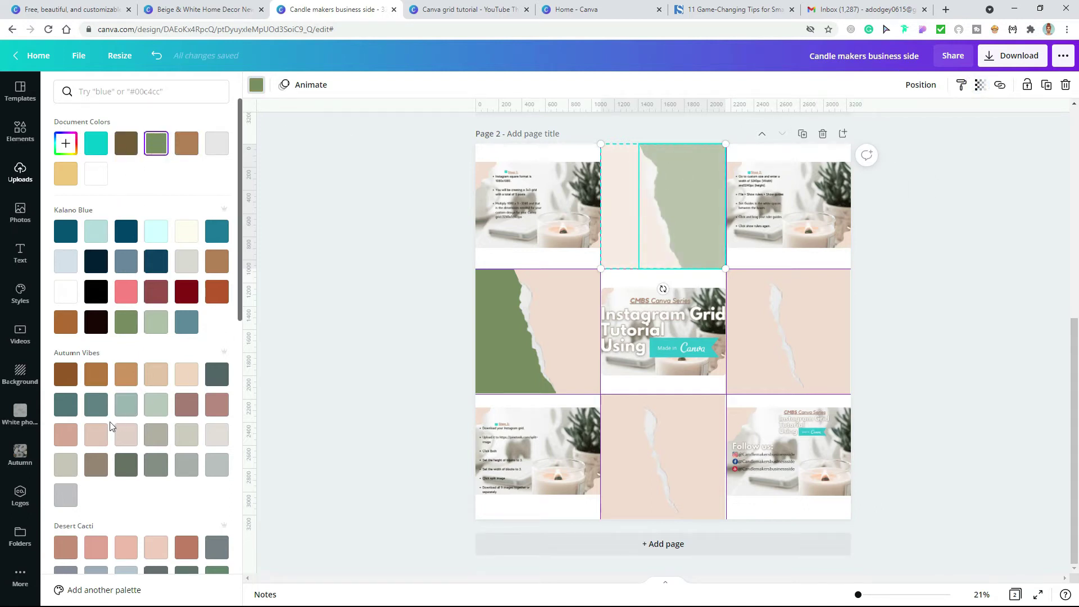
Colour the right part of the top-centre torn-paper frame dusty pink from the Autumn Vibes palette and restore full opacity
{"action": "left_click", "coordinate": [66, 434]}
{"action": "left_click", "coordinate": [980, 84]}
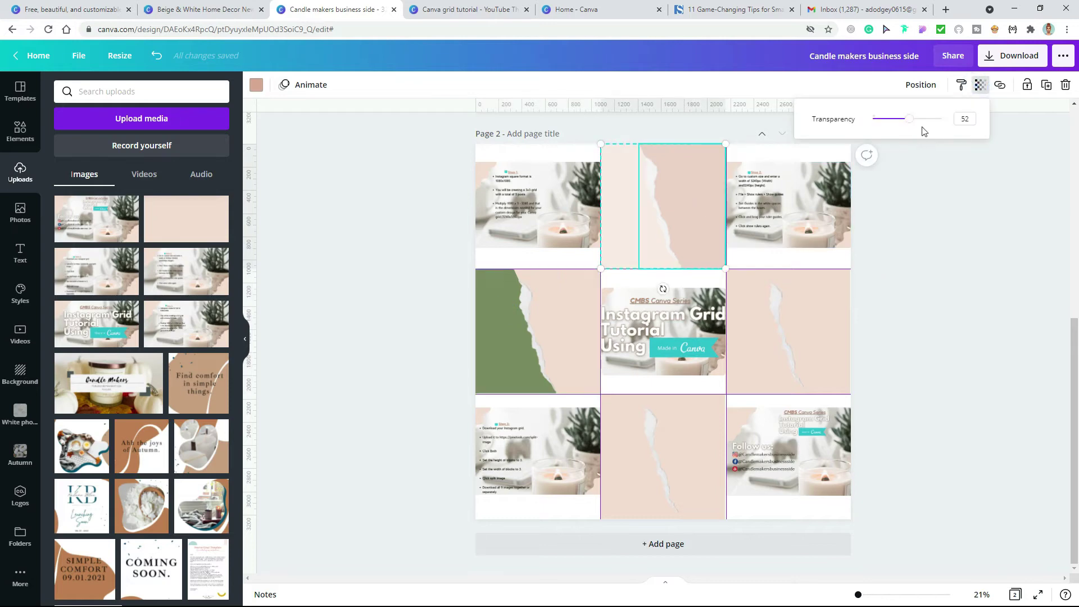
{"action": "left_click", "coordinate": [941, 204]}
Colour the left part of the middle-left torn-paper frame with the same dusty pink
{"action": "left_click", "coordinate": [517, 331]}
{"action": "left_click", "coordinate": [256, 85]}
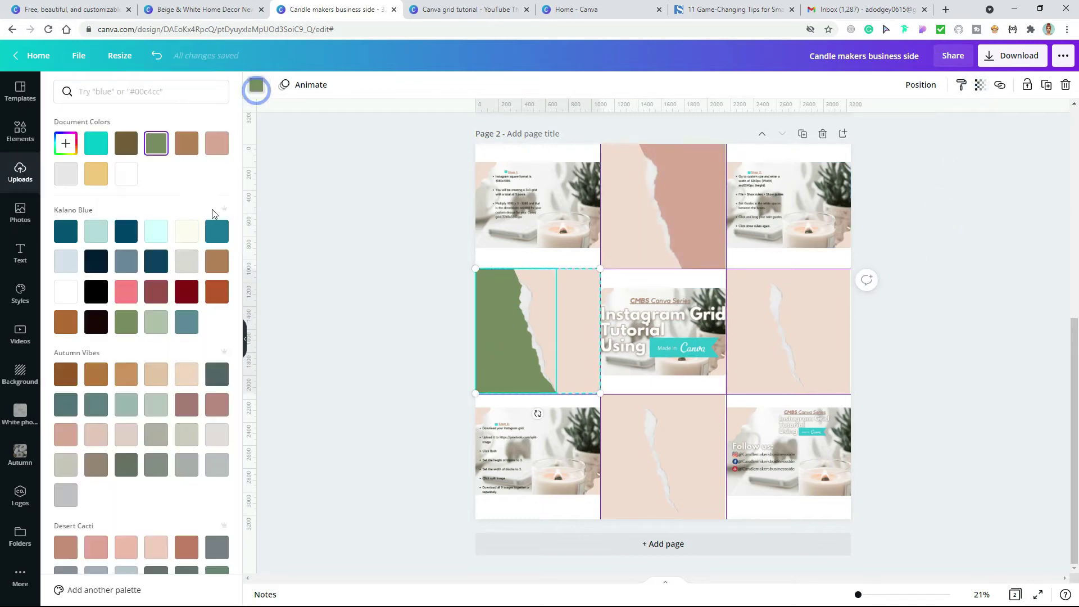
{"action": "left_click", "coordinate": [215, 143]}
Rotate the bottom-centre torn-paper frame a quarter turn clockwise and the top-centre one to -90°
{"action": "left_click", "coordinate": [689, 441]}
{"action": "left_click", "coordinate": [256, 85]}
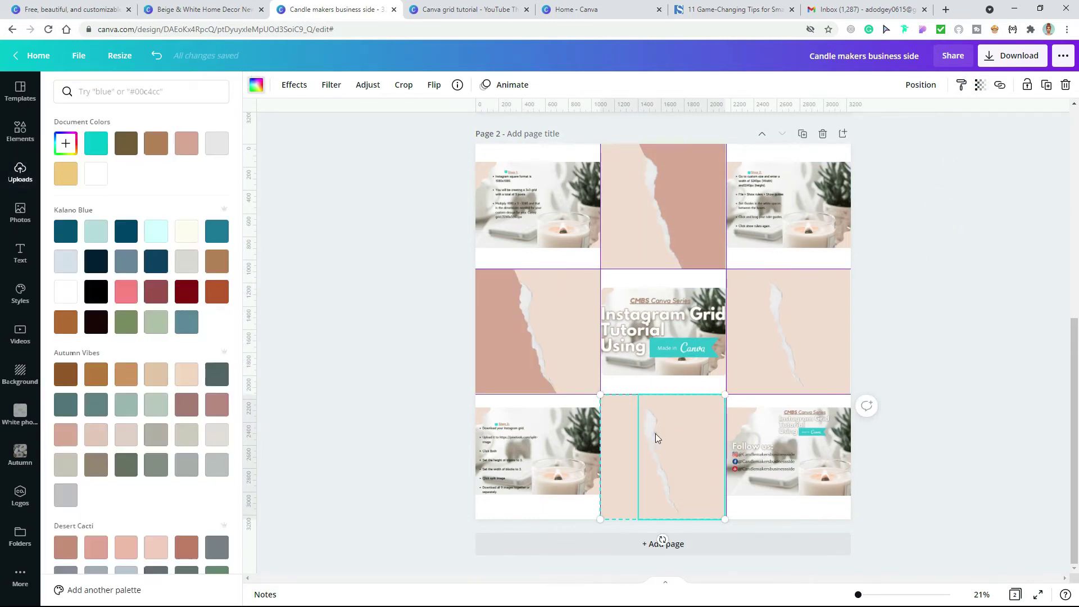
{"action": "left_click_drag", "start_coordinate": [662, 539], "coordinate": [614, 480]}
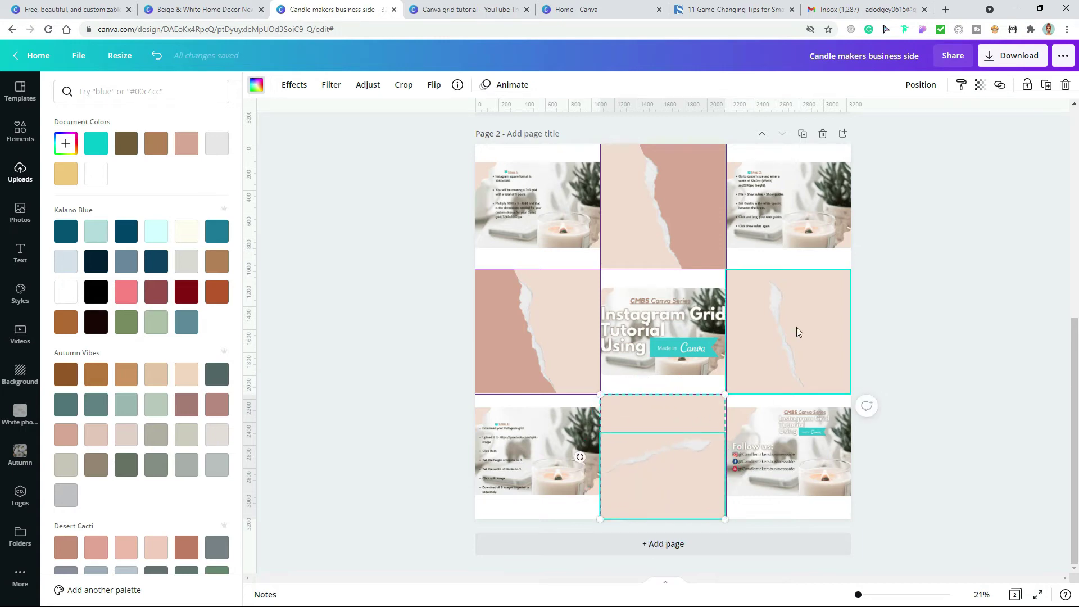
{"action": "left_click", "coordinate": [643, 217]}
{"action": "left_click_drag", "start_coordinate": [663, 289], "coordinate": [745, 208]}
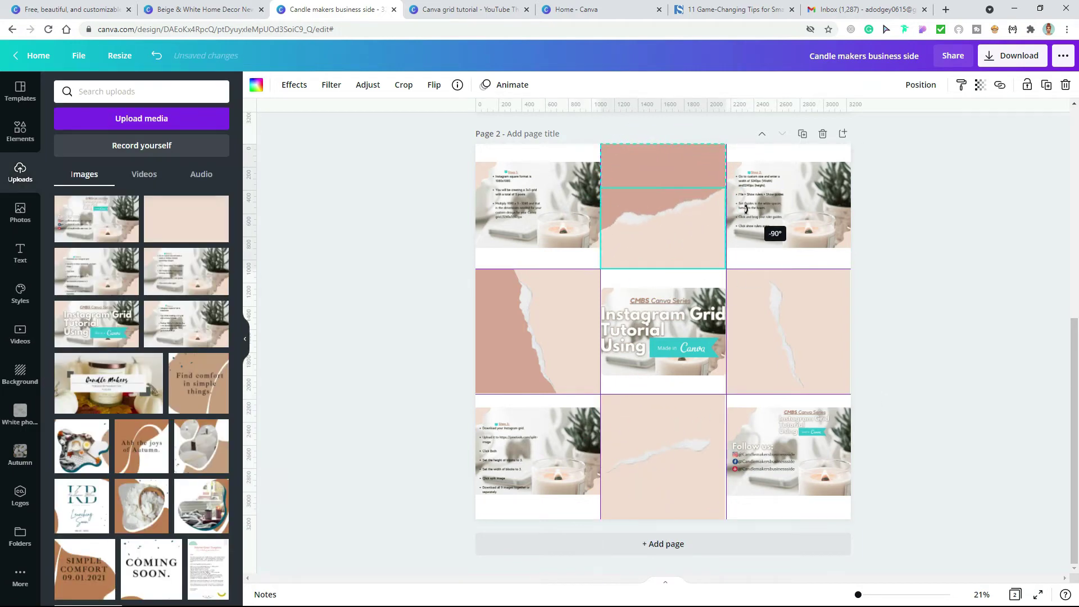
Colour the lower part of the top-centre torn-paper frame dusty pink
{"action": "left_click", "coordinate": [294, 84]}
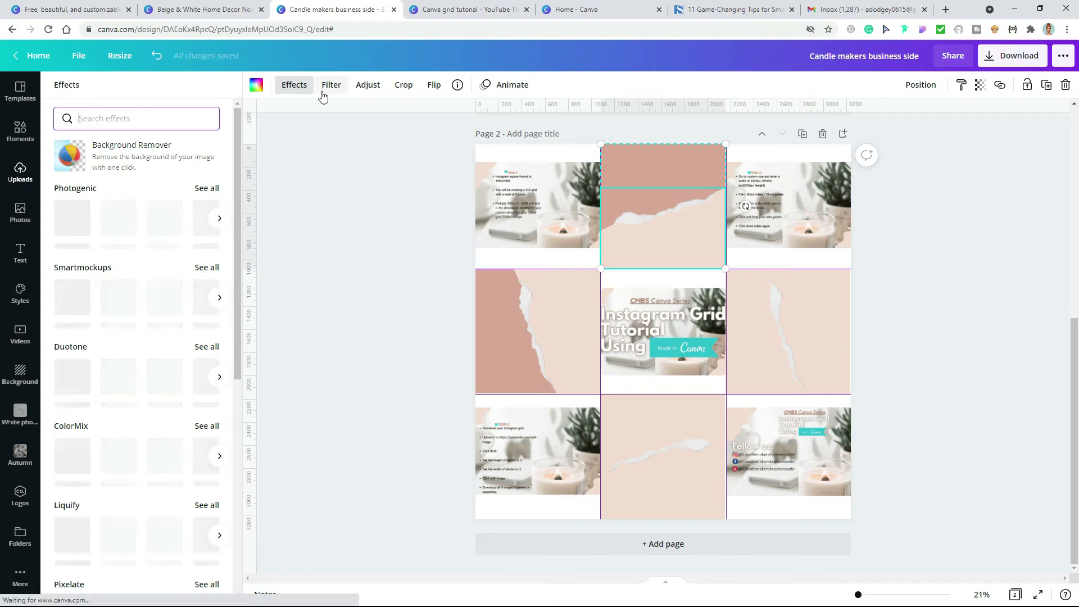
{"action": "left_click", "coordinate": [255, 87]}
{"action": "left_click", "coordinate": [186, 145]}
Colour the right part of the middle-right torn-paper frame dusty pink
{"action": "left_click", "coordinate": [786, 304]}
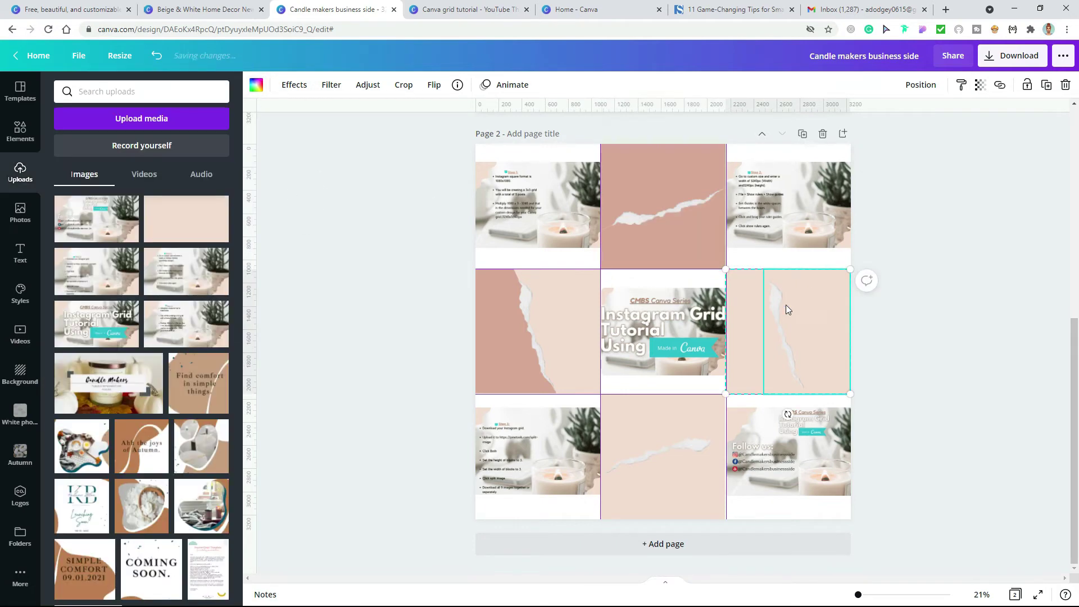
{"action": "left_click", "coordinate": [255, 84]}
{"action": "left_click", "coordinate": [186, 145]}
Return the lower part of the top-centre torn-paper frame to the beige fill
{"action": "left_click", "coordinate": [649, 243]}
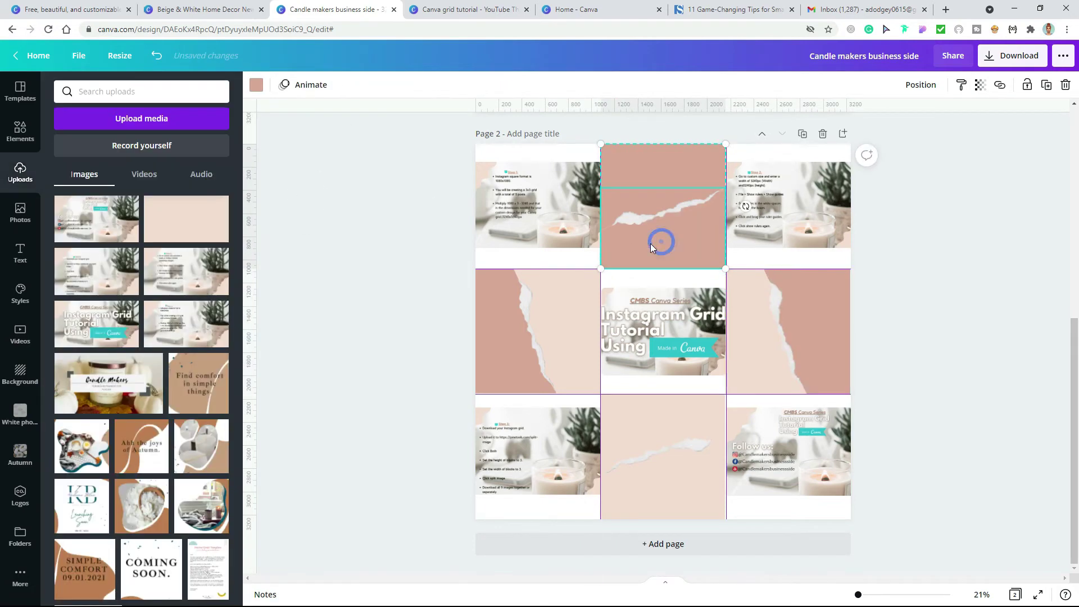
{"action": "left_click", "coordinate": [270, 226]}
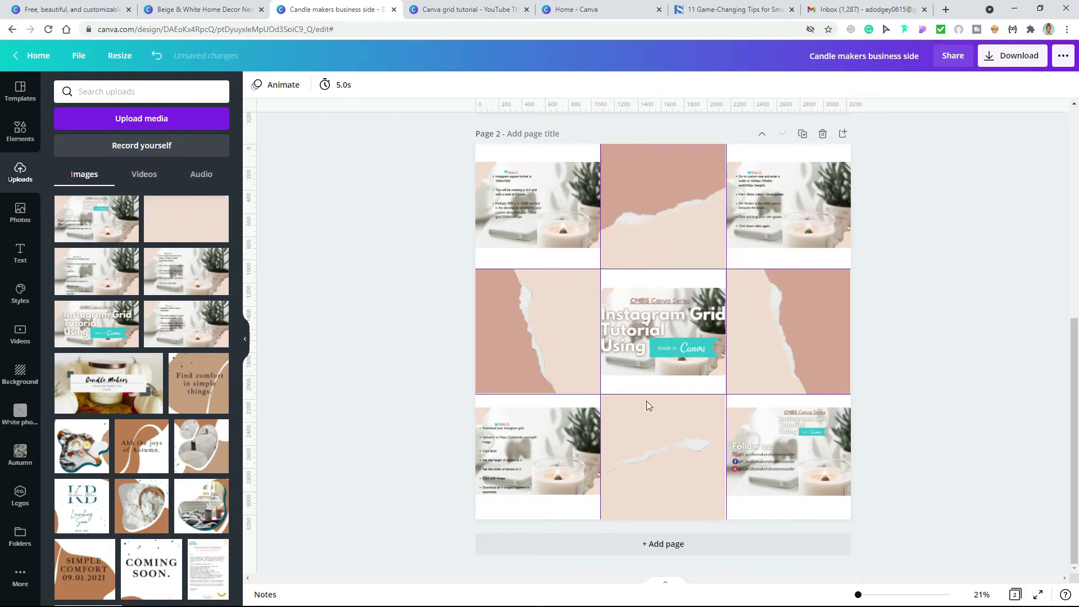
Colour the lower part of the bottom-centre torn-paper frame dusty pink
{"action": "left_click", "coordinate": [646, 456]}
{"action": "left_click", "coordinate": [256, 84]}
{"action": "left_click", "coordinate": [186, 143]}
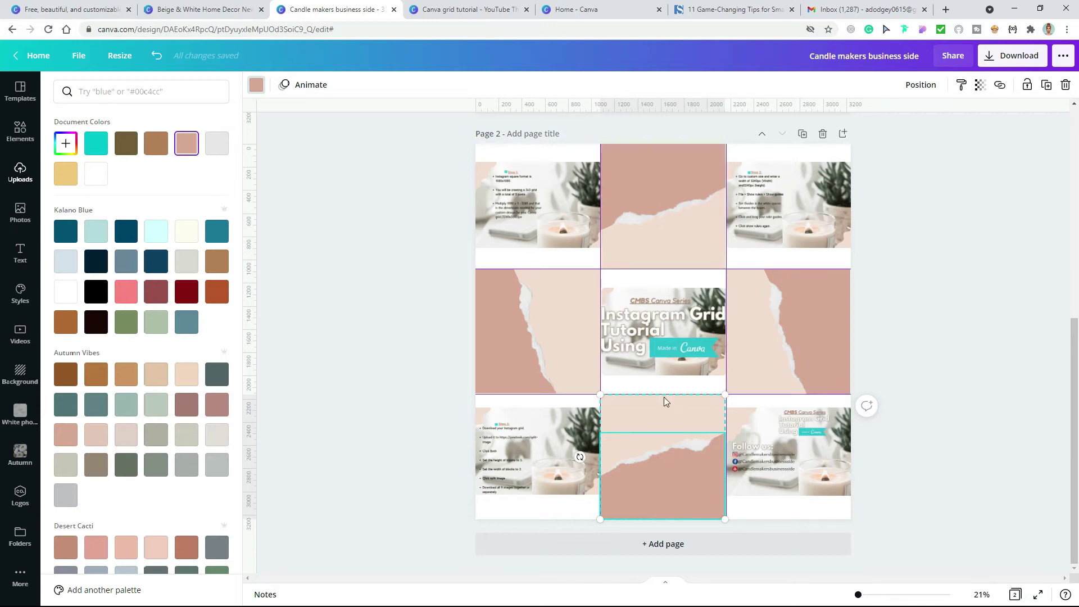
Try applying the self-care template from the template library to the grid page, and undo it
{"action": "left_click", "coordinate": [15, 136]}
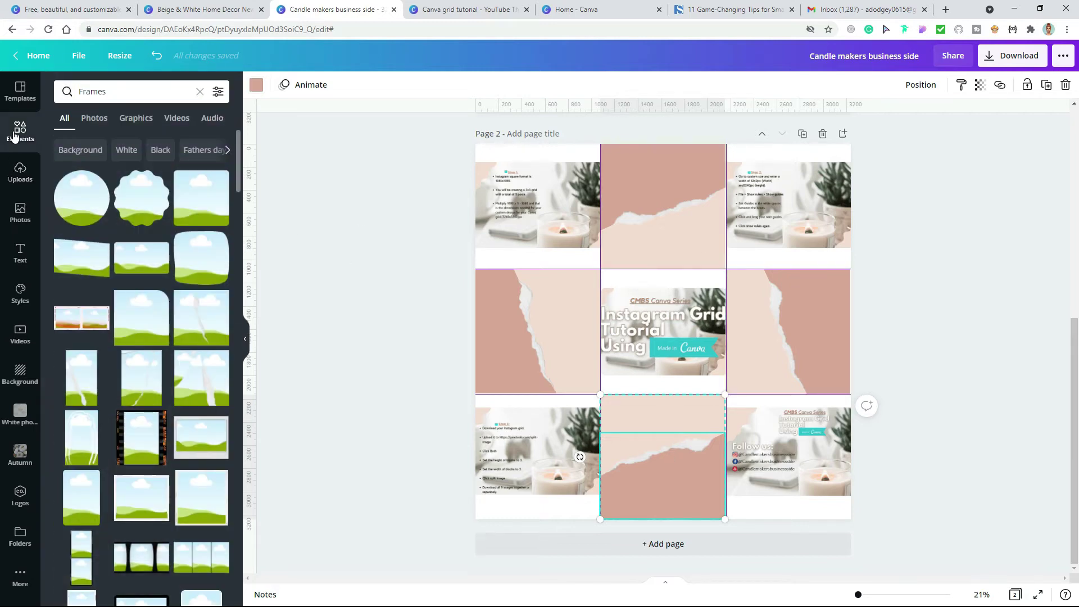
{"action": "left_click", "coordinate": [21, 90]}
{"action": "scroll", "coordinate": [128, 446], "scroll_direction": "down", "scroll_amount": 5}
{"action": "scroll", "coordinate": [128, 449], "scroll_direction": "down", "scroll_amount": 3}
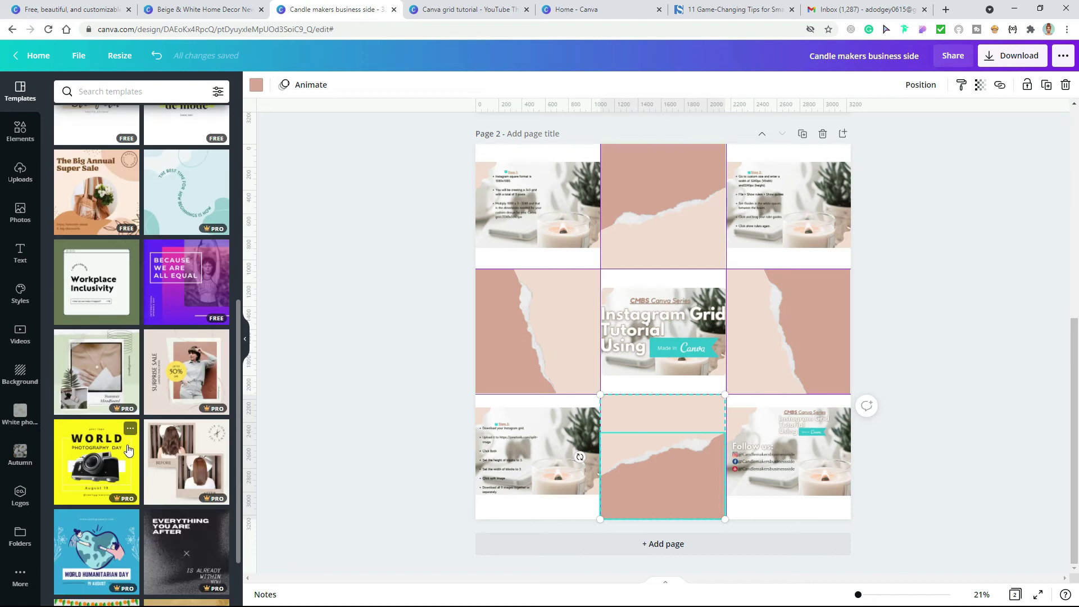
{"action": "scroll", "coordinate": [128, 450], "scroll_direction": "down", "scroll_amount": 10}
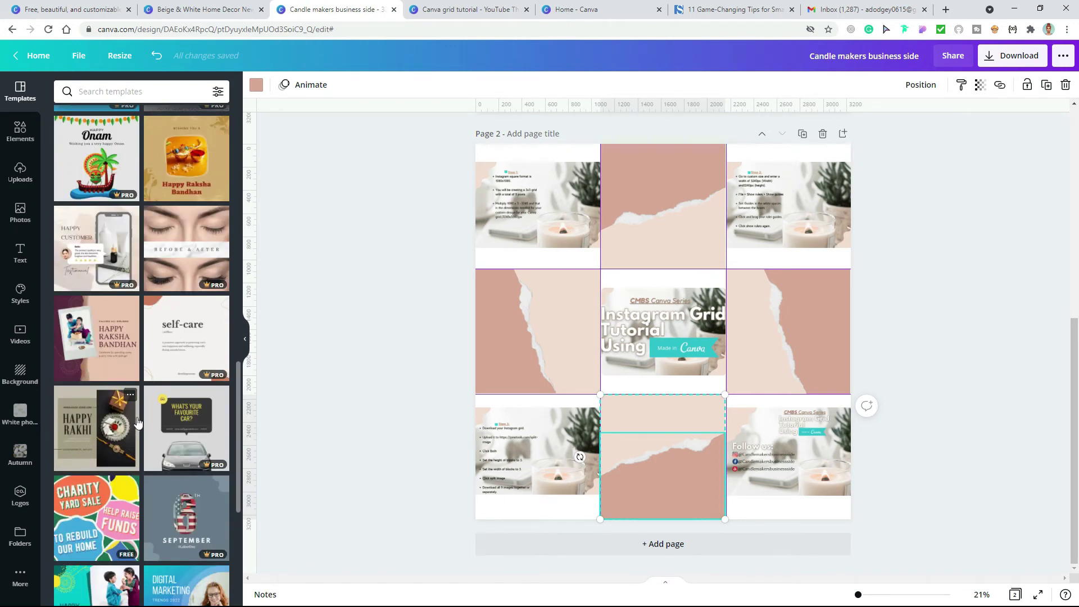
{"action": "left_click", "coordinate": [176, 343]}
{"action": "left_click", "coordinate": [156, 55]}
Add a third page and apply the "High Quality Fabric" template to it
{"action": "scroll", "coordinate": [176, 412], "scroll_direction": "down", "scroll_amount": 6}
{"action": "key", "text": "ctrl+Return"}
{"action": "scroll", "coordinate": [177, 412], "scroll_direction": "down", "scroll_amount": 4}
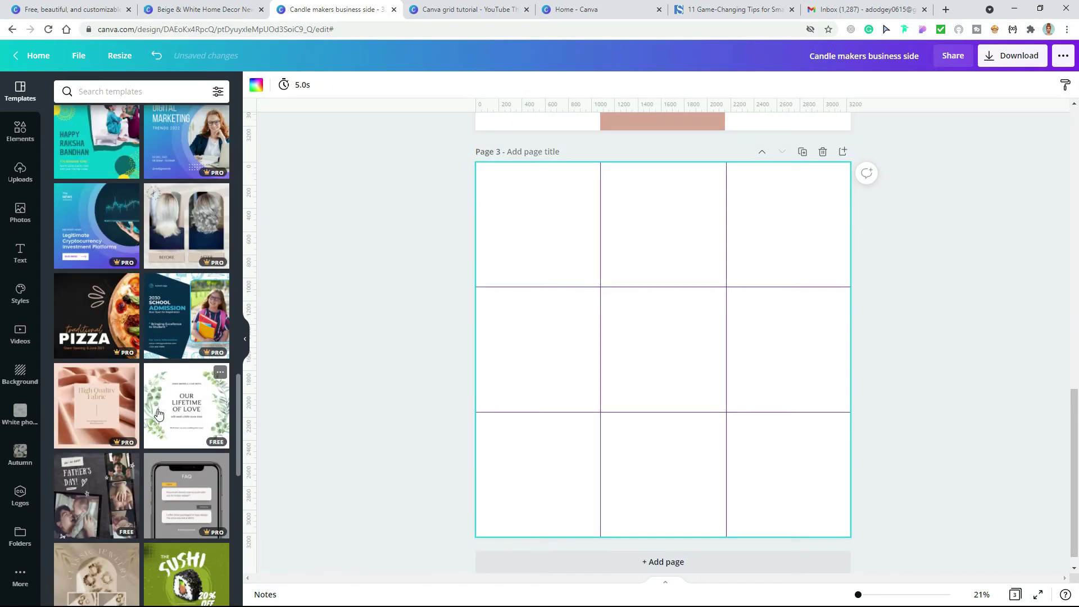
{"action": "left_click", "coordinate": [108, 396]}
Copy the "High Quality Fabric" heading from page 3 onto the grid on page 2
{"action": "left_click", "coordinate": [705, 317]}
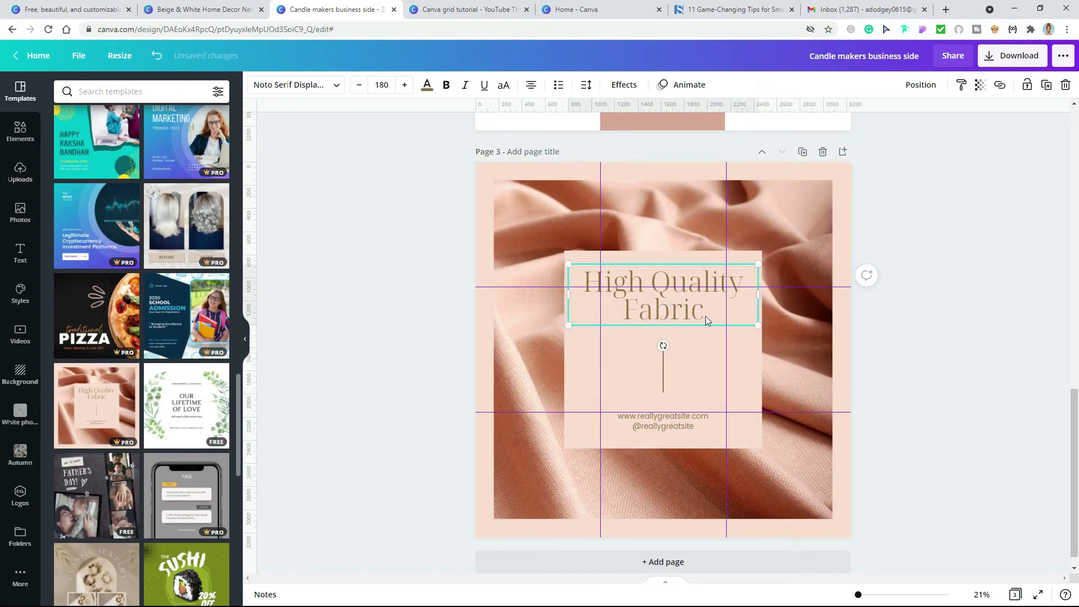
{"action": "key", "text": "ctrl+c"}
{"action": "scroll", "coordinate": [618, 337], "scroll_direction": "up", "scroll_amount": 8}
{"action": "key", "text": "ctrl+v"}
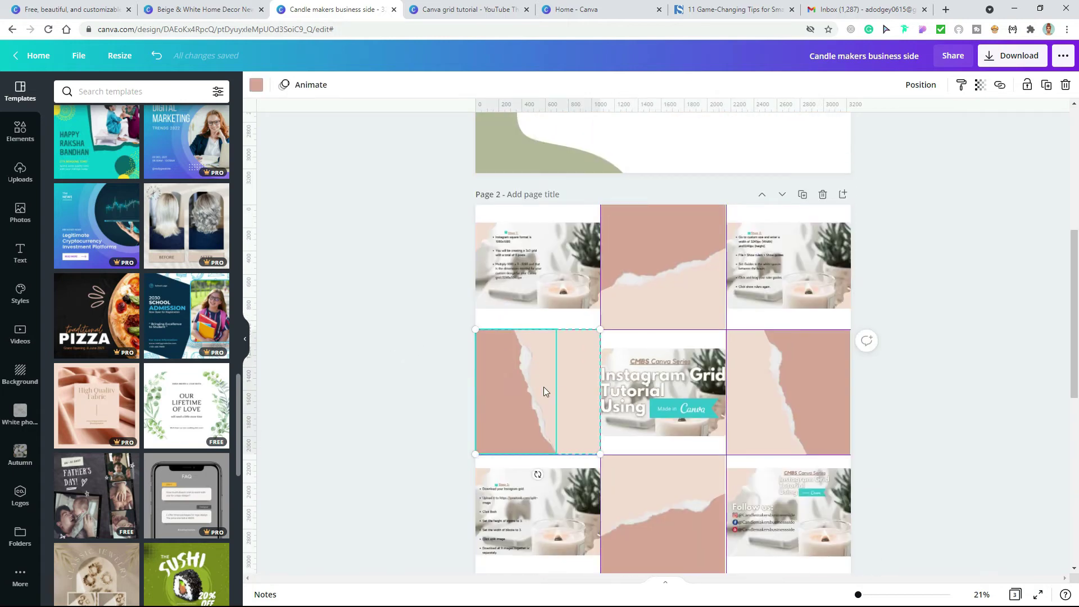
{"action": "key", "text": "ctrl+z"}
Replace the pasted heading's text with "Create a beautiful cohesive IG" and colour it black
{"action": "double_click", "coordinate": [726, 324]}
{"action": "key", "text": "BackSpace"}
{"action": "type", "text": "Create a"}
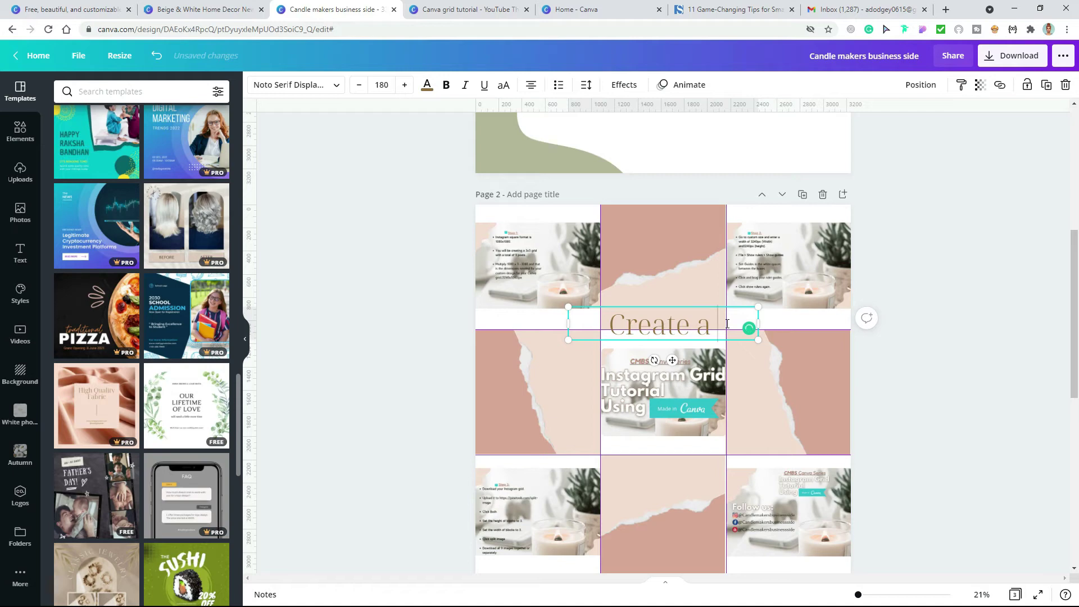
{"action": "type", "text": " beautiful cohesive IG"}
{"action": "left_click_drag", "start_coordinate": [735, 384], "coordinate": [531, 291]}
{"action": "left_click", "coordinate": [427, 84]}
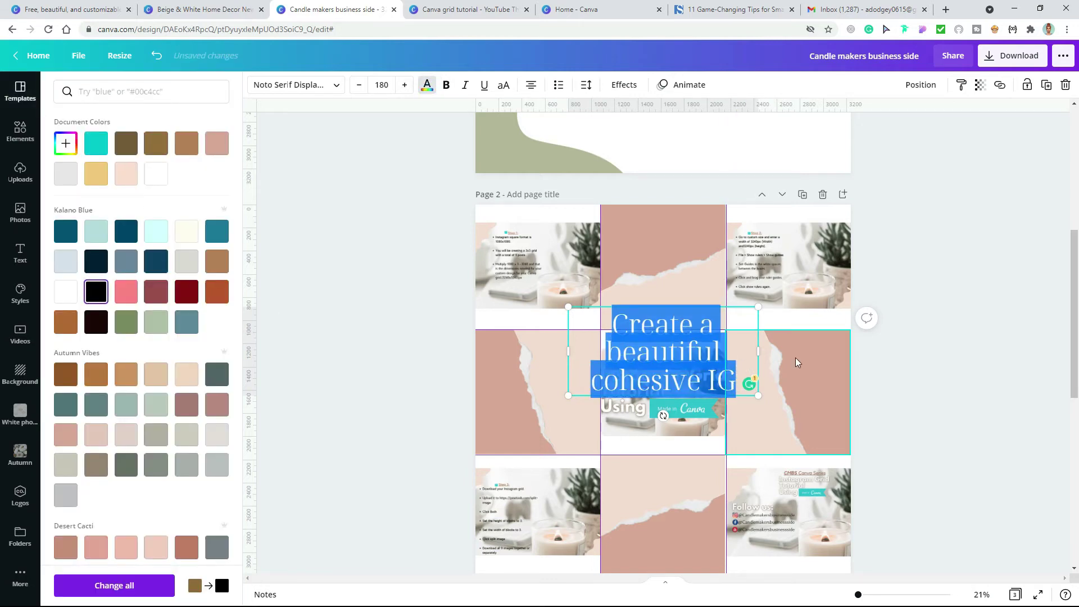
{"action": "left_click", "coordinate": [795, 357]}
Fit the heading into the top-centre square at font size 141 and place copies in the middle-left, middle-right and bottom-centre squares
{"action": "left_click_drag", "start_coordinate": [695, 378], "coordinate": [714, 295]}
{"action": "left_click_drag", "start_coordinate": [671, 248], "coordinate": [671, 235]}
{"action": "key", "text": "ctrl+d"}
{"action": "left_click_drag", "start_coordinate": [656, 290], "coordinate": [786, 388]}
{"action": "key", "text": "ctrl+d"}
{"action": "key", "text": "ctrl+d"}
{"action": "left_click_drag", "start_coordinate": [787, 427], "coordinate": [621, 533]}
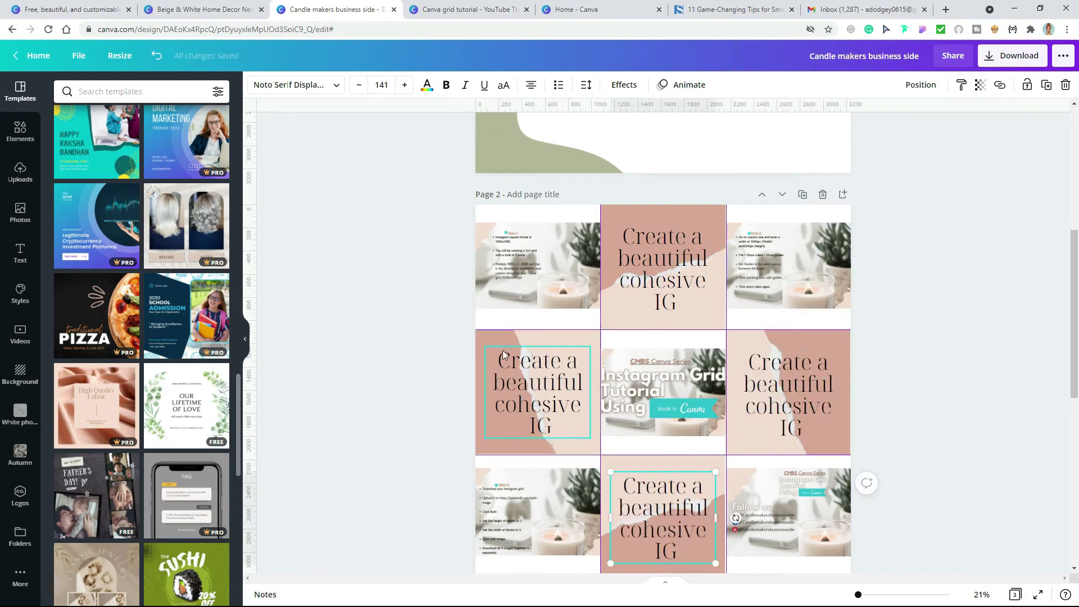
Fill the pink parts of the middle-left and middle-right torn-paper frames with the plain beige uploaded image
{"action": "left_click", "coordinate": [502, 342]}
{"action": "left_click", "coordinate": [21, 171]}
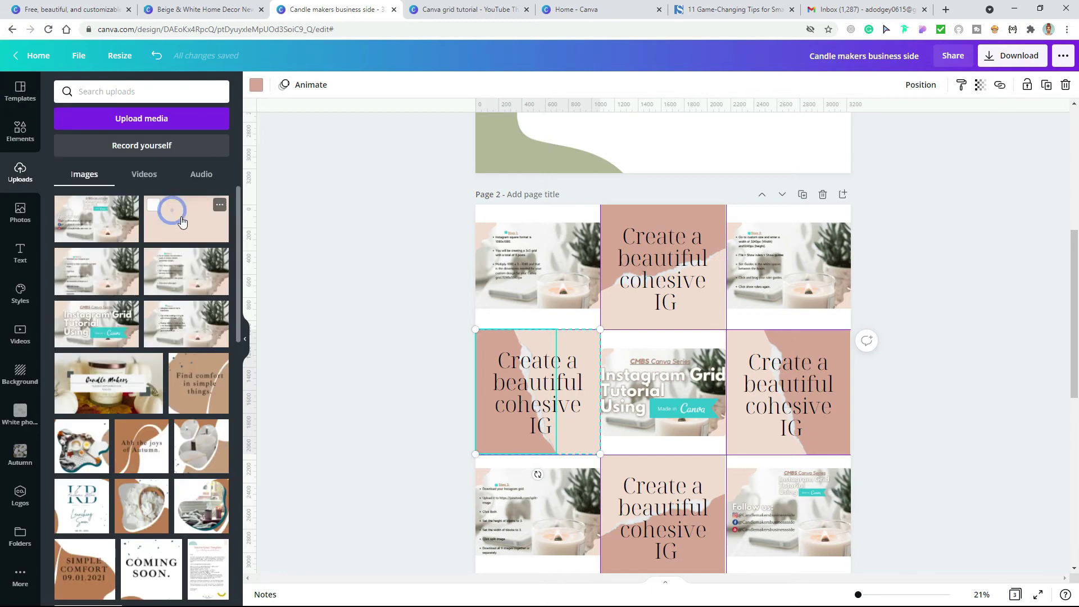
{"action": "left_click", "coordinate": [203, 228]}
{"action": "left_click_drag", "start_coordinate": [203, 227], "coordinate": [804, 388]}
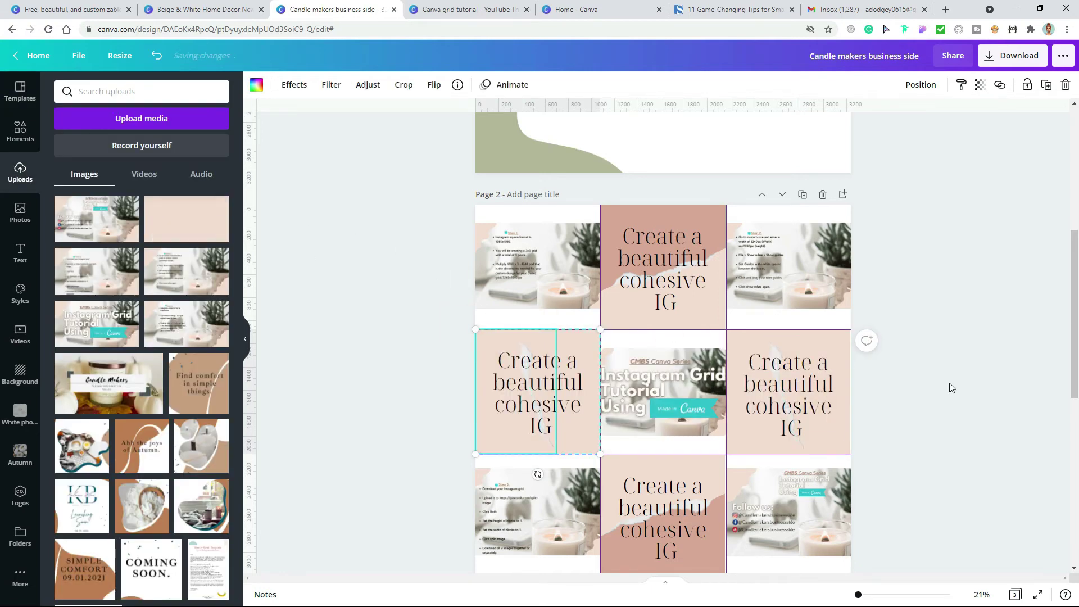
Replace the middle-left square's text with "9 different posts at 1 time"
{"action": "left_click", "coordinate": [562, 420]}
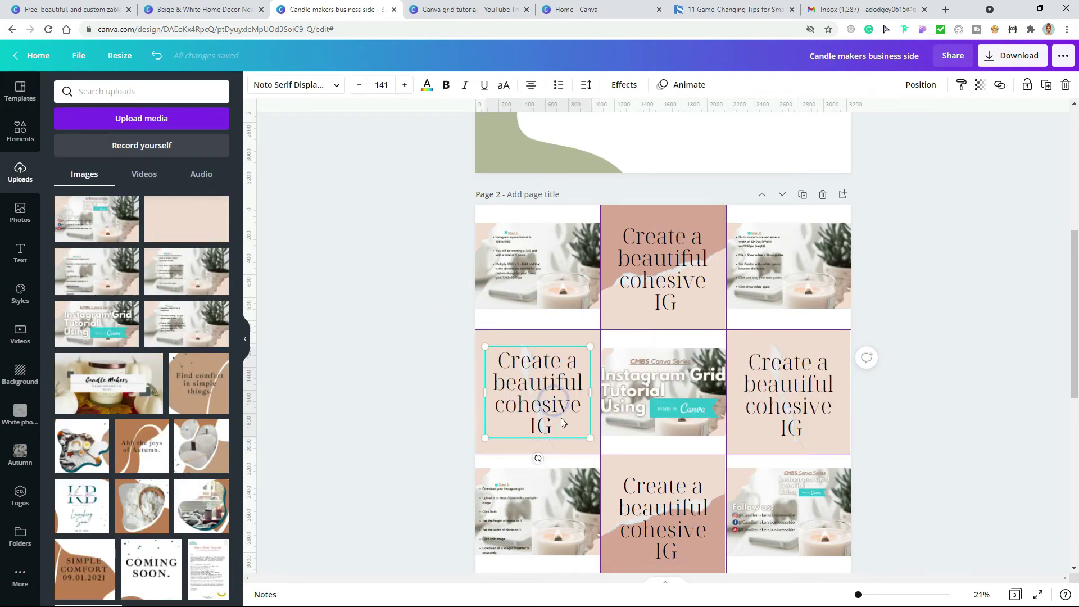
{"action": "key", "text": "ctrl+a"}
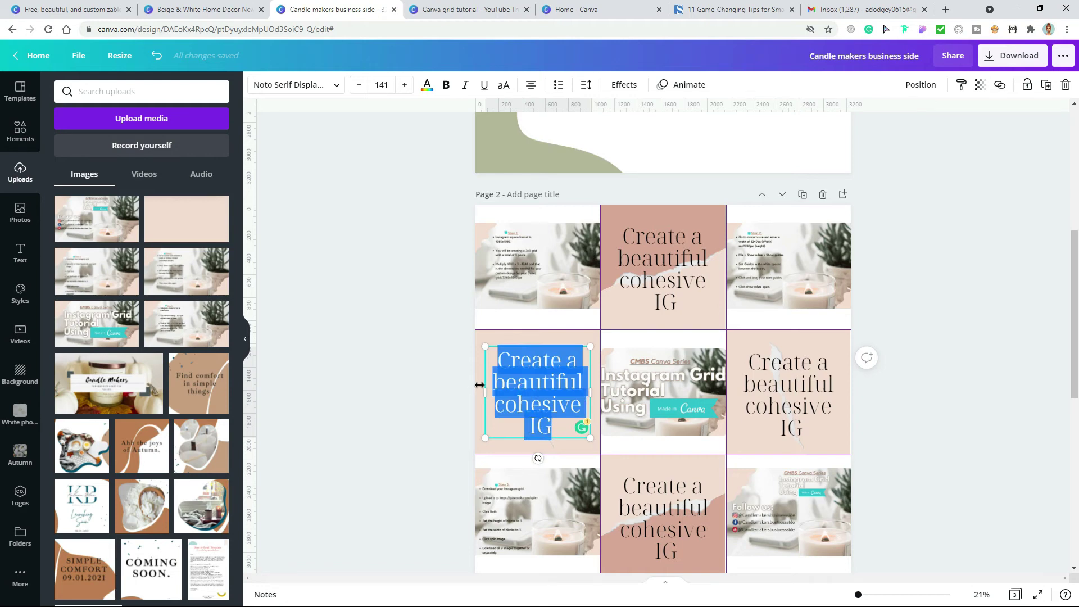
{"action": "type", "text": "9"}
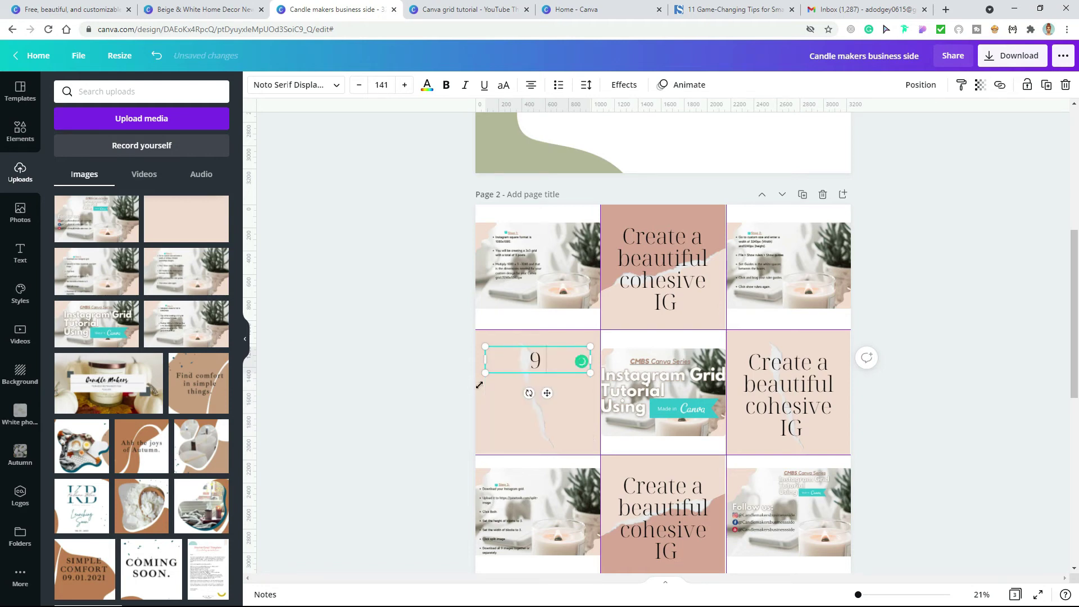
{"action": "type", "text": " different post"}
{"action": "right_click", "coordinate": [512, 371]}
{"action": "left_click", "coordinate": [556, 386]}
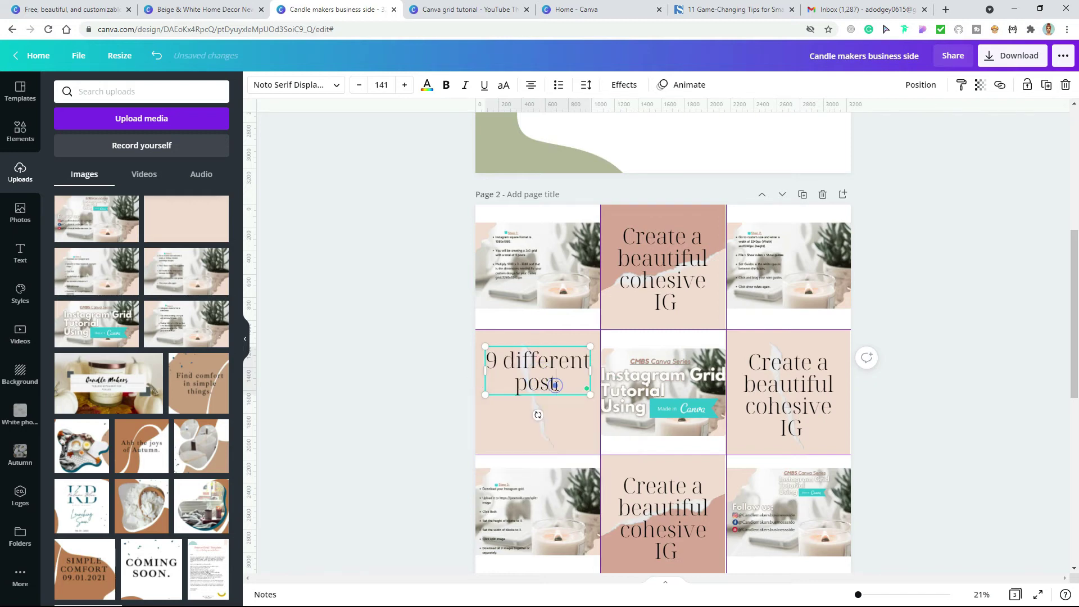
{"action": "key", "text": "ctrl+a"}
{"action": "key", "text": "BackSpace"}
{"action": "type", "text": "9 different posts at 1 time"}
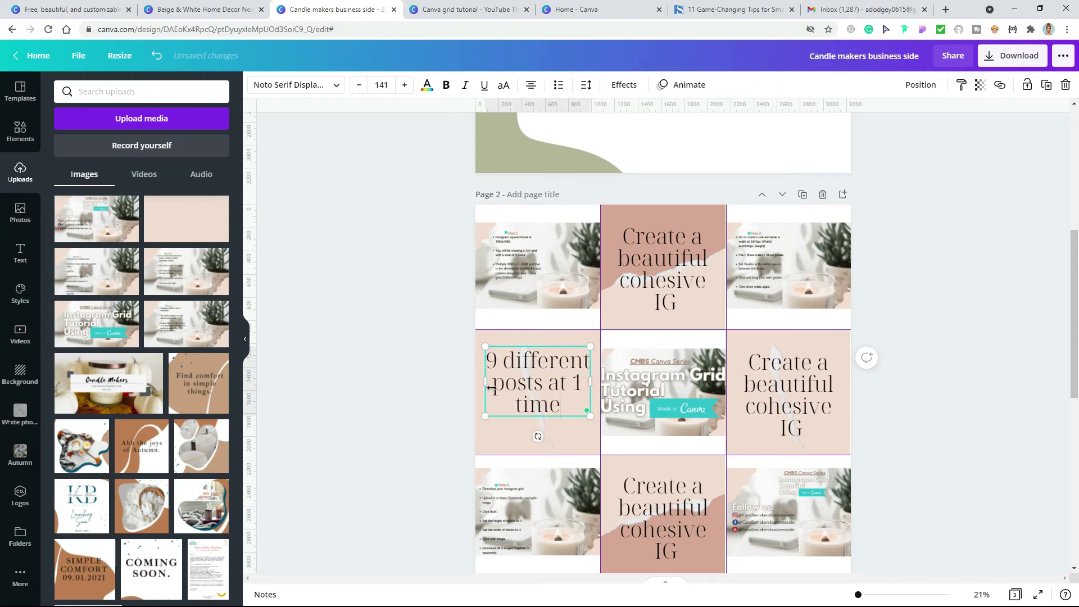
Replace the middle-right square's text with "Design options are endless"
{"action": "left_click", "coordinate": [804, 428]}
{"action": "left_click_drag", "start_coordinate": [803, 430], "coordinate": [754, 369]}
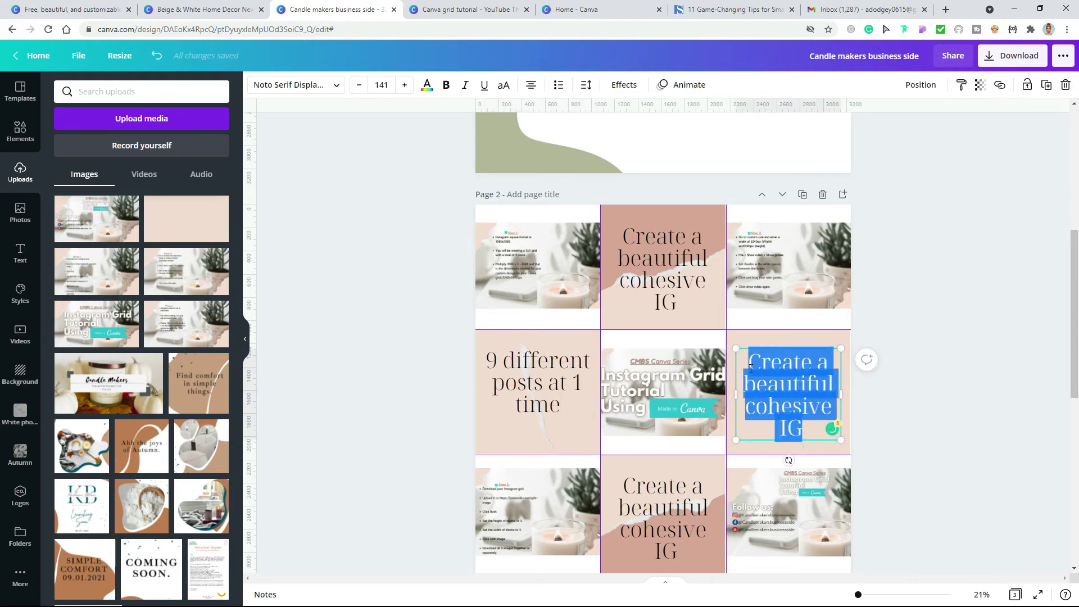
{"action": "type", "text": "design opt"}
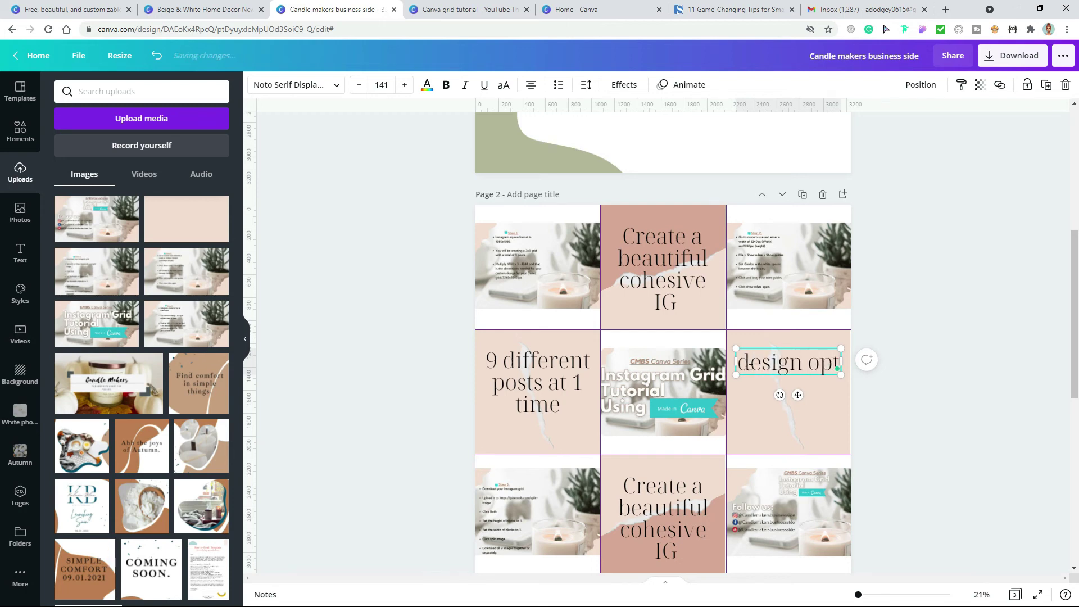
{"action": "type", "text": "ions are endless"}
{"action": "type", "text": "D"}
Replace the bottom-centre square's text with "Gives your brand an Identity"
{"action": "left_click_drag", "start_coordinate": [706, 510], "coordinate": [625, 489]}
{"action": "key", "text": "BackSpace"}
{"action": "type", "text": "Gives your brand an Identity"}
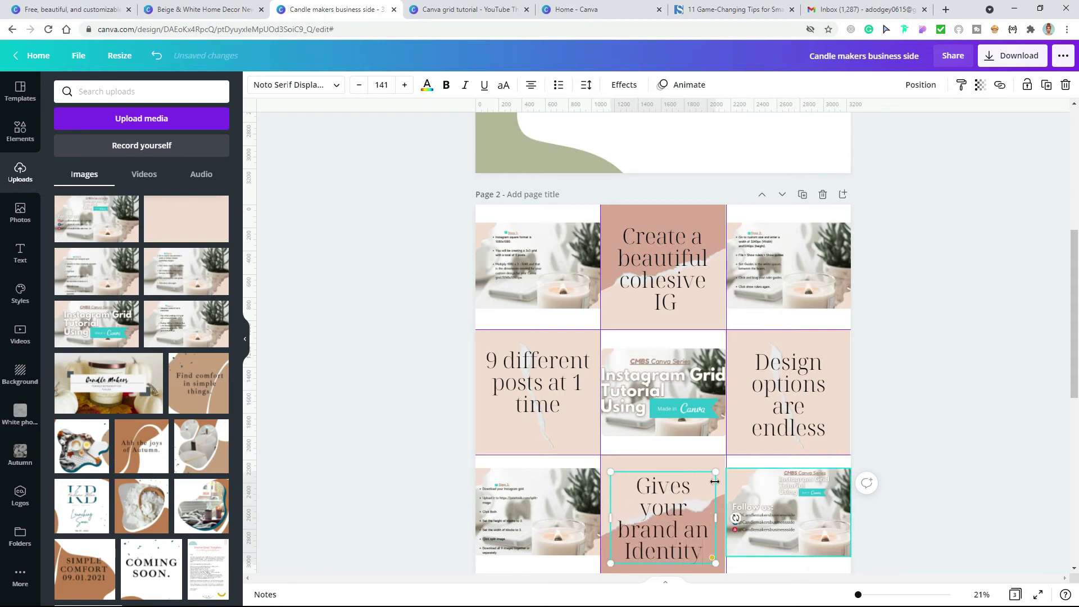
{"action": "left_click_drag", "start_coordinate": [702, 554], "coordinate": [617, 475]}
{"action": "left_click", "coordinate": [987, 399]}
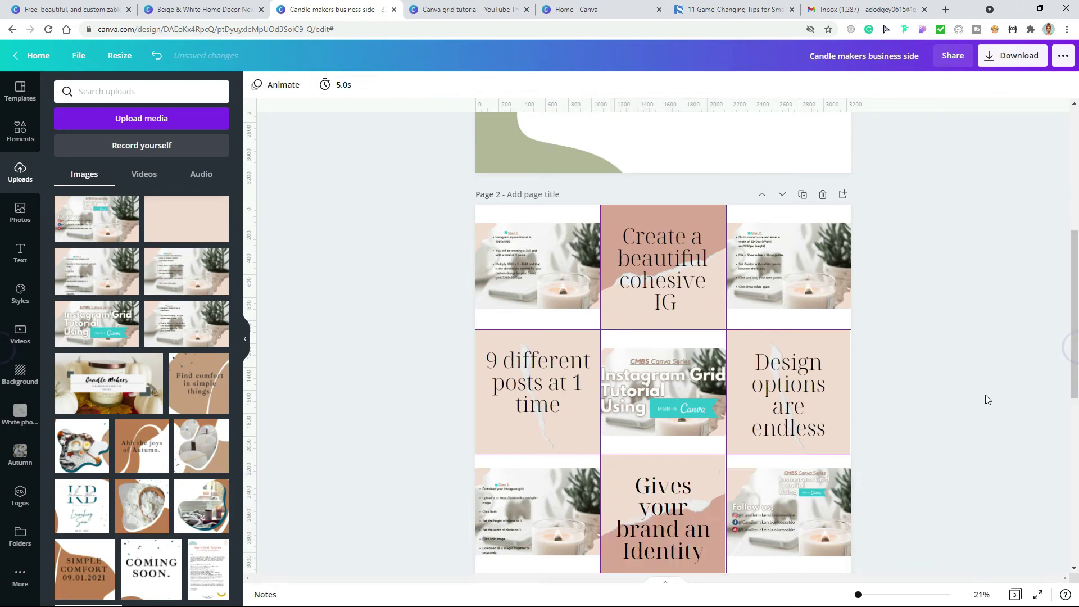
{"action": "left_click", "coordinate": [698, 548]}
{"action": "left_click", "coordinate": [867, 483]}
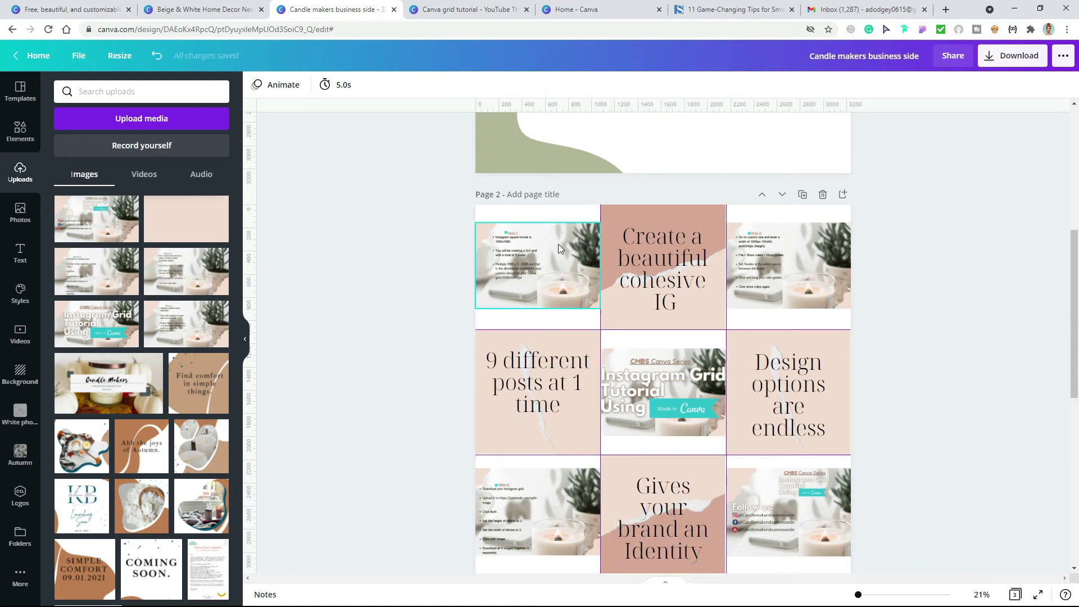
Title page 2 "IG Grid post" and recolour the left part of the middle-left torn-paper frame pale peach
{"action": "scroll", "coordinate": [898, 404], "scroll_direction": "down", "scroll_amount": 1}
{"action": "scroll", "coordinate": [896, 405], "scroll_direction": "up", "scroll_amount": 1}
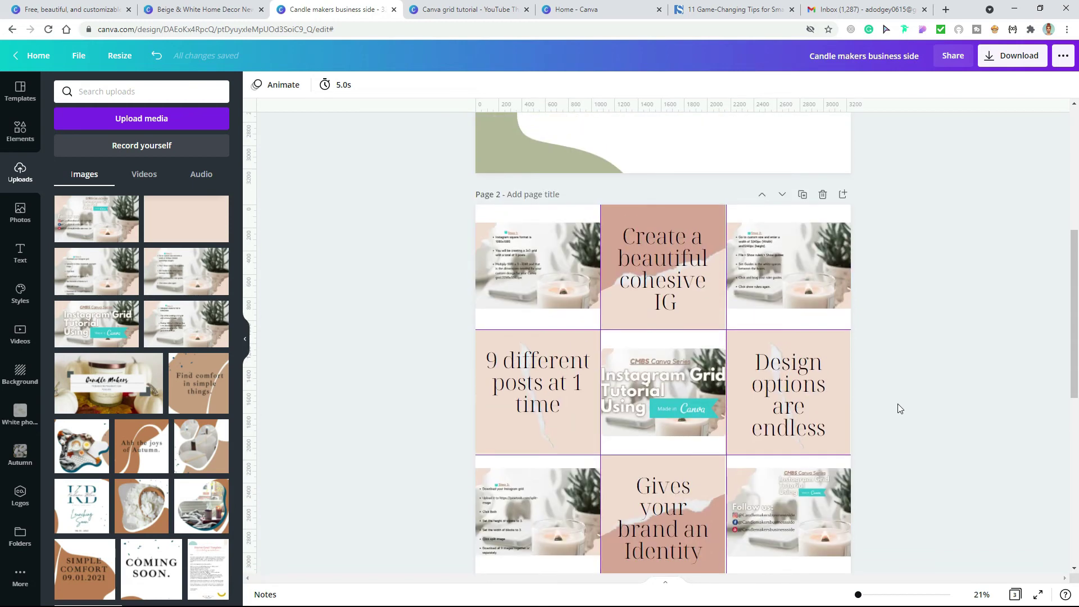
{"action": "left_click", "coordinate": [554, 195]}
{"action": "type", "text": "IG Grid post"}
{"action": "left_click", "coordinate": [494, 342]}
{"action": "left_click", "coordinate": [257, 84]}
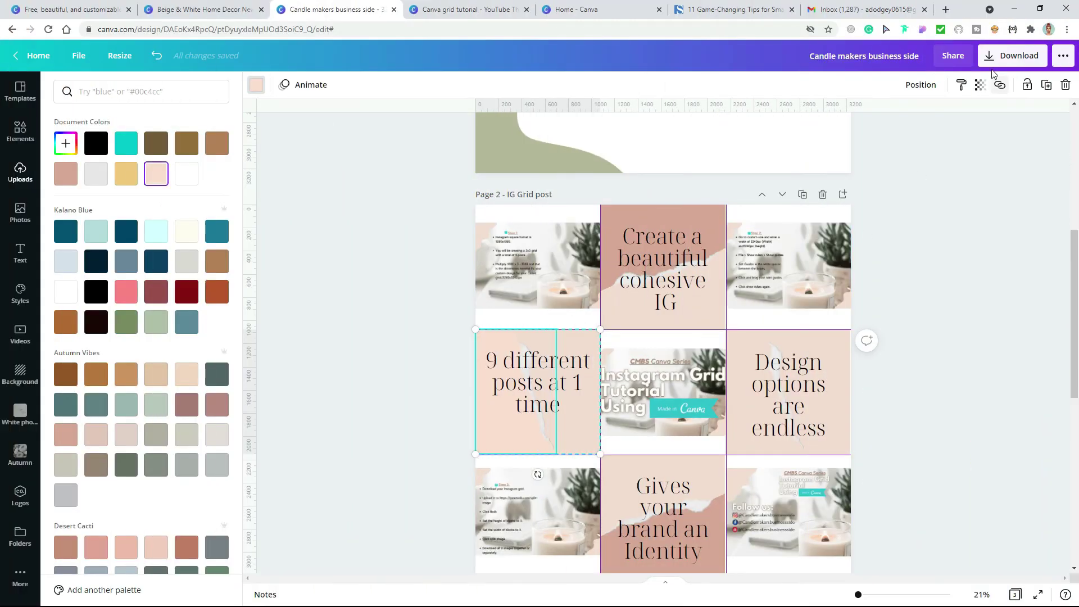
Download only page 2, the IG Grid post, as a PNG file
{"action": "left_click", "coordinate": [1006, 55]}
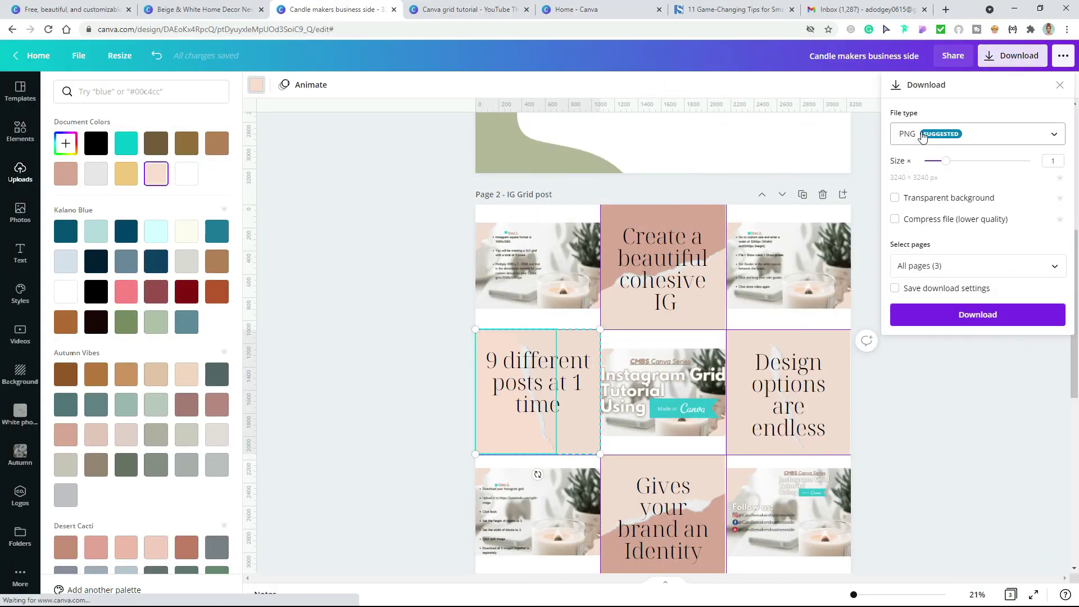
{"action": "left_click", "coordinate": [937, 266]}
{"action": "left_click", "coordinate": [1053, 298]}
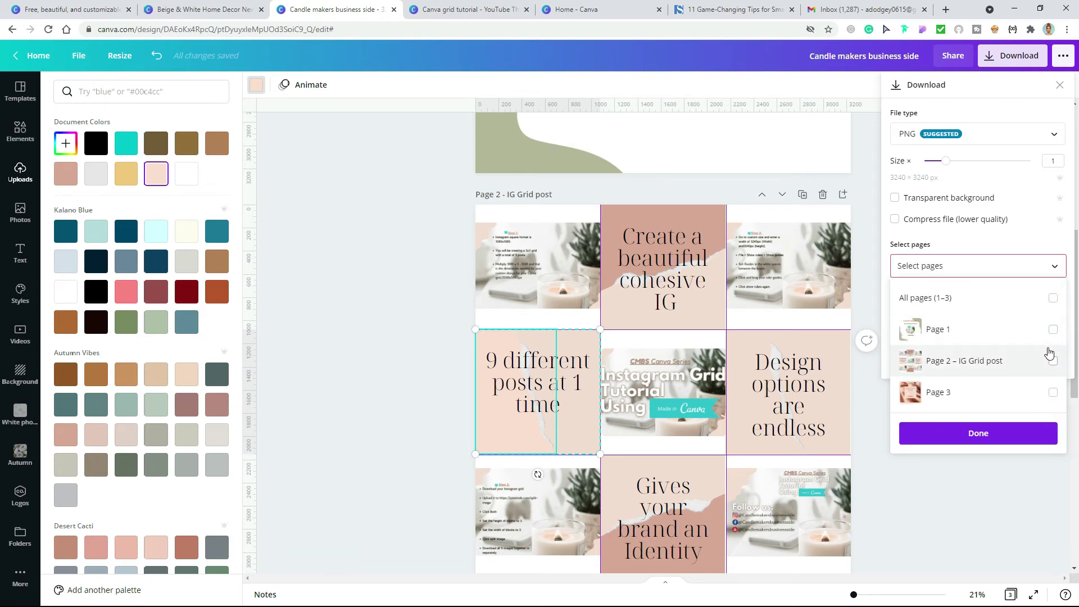
{"action": "left_click", "coordinate": [1053, 362]}
{"action": "left_click", "coordinate": [1023, 434]}
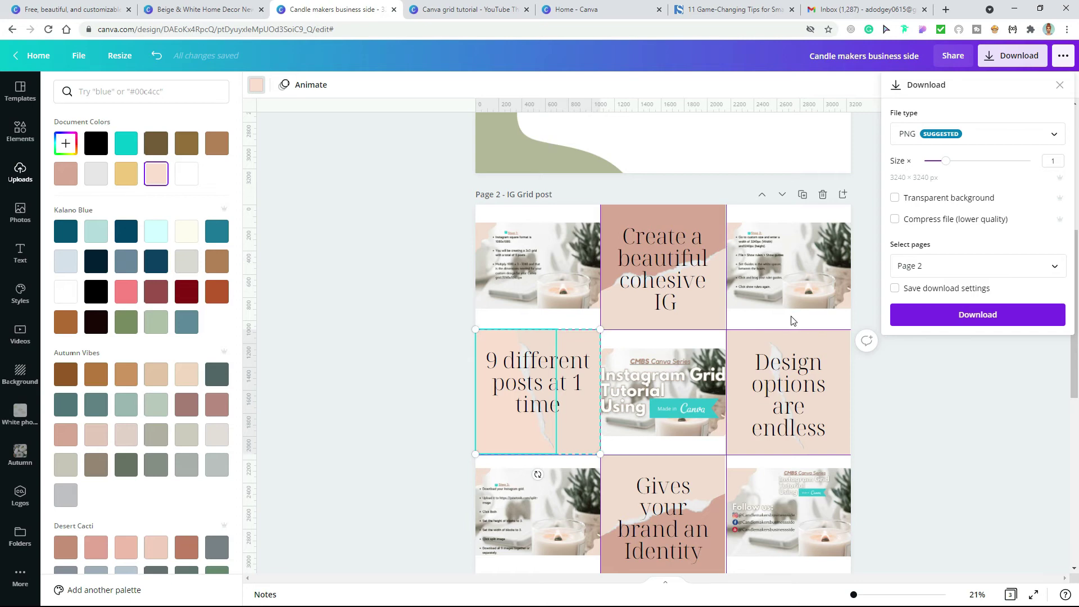
{"action": "left_click", "coordinate": [948, 316]}
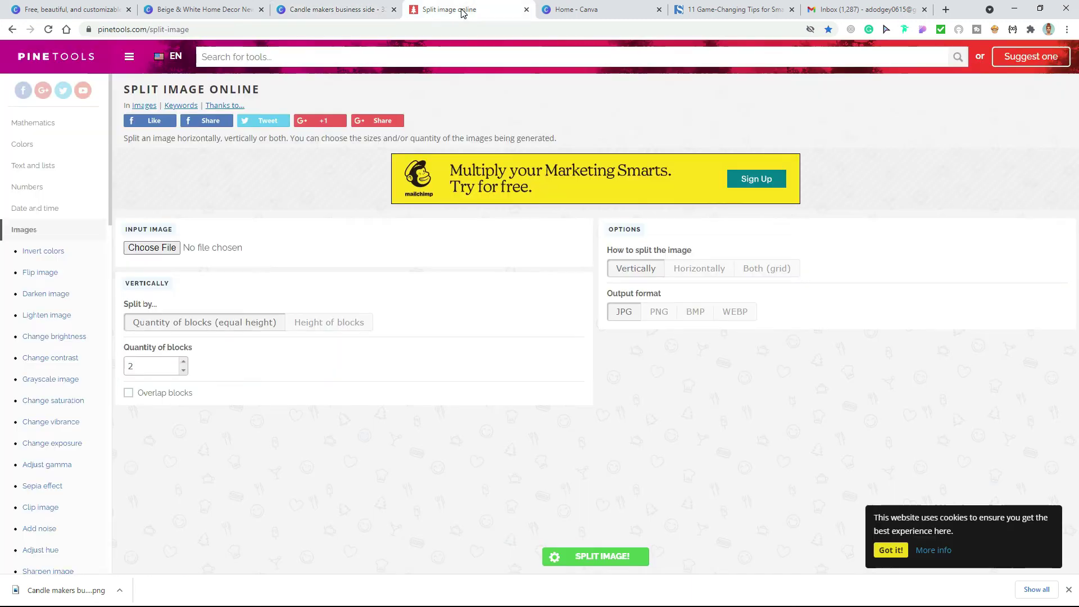
Switch to the PineTools Split Image page and load "Candle makers business side (2)" from the CMBS folder
{"action": "left_click", "coordinate": [449, 10]}
{"action": "left_click", "coordinate": [161, 245]}
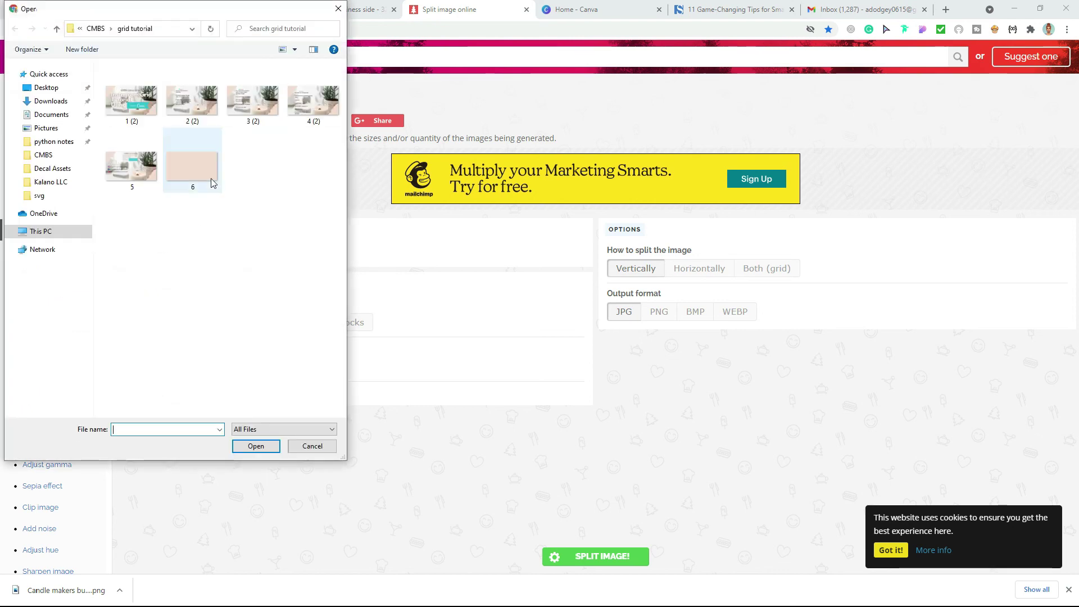
{"action": "left_click", "coordinate": [95, 29]}
{"action": "left_click", "coordinate": [298, 178]}
{"action": "left_click", "coordinate": [196, 168]}
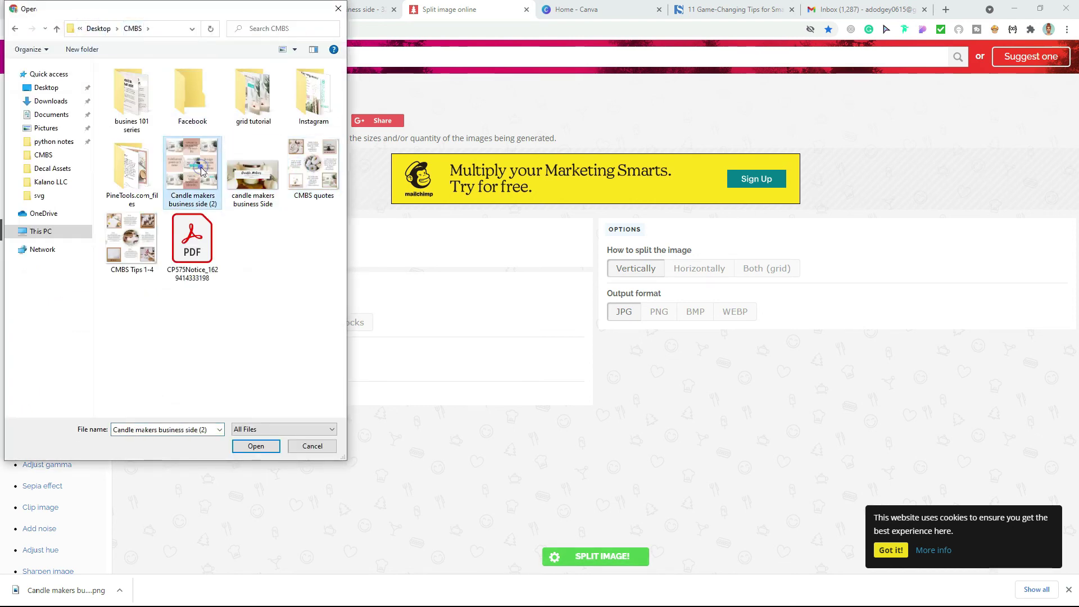
{"action": "left_click", "coordinate": [250, 446]}
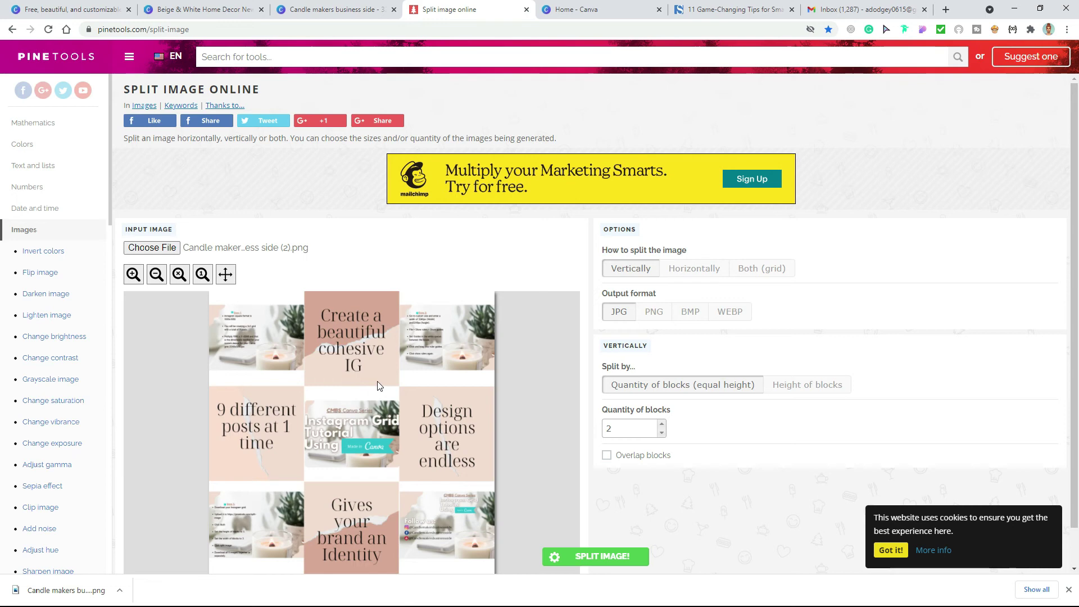
Split the image both ways as a grid of 3 vertical by 3 horizontal equal blocks, with PNG output
{"action": "scroll", "coordinate": [376, 381], "scroll_direction": "down", "scroll_amount": 1}
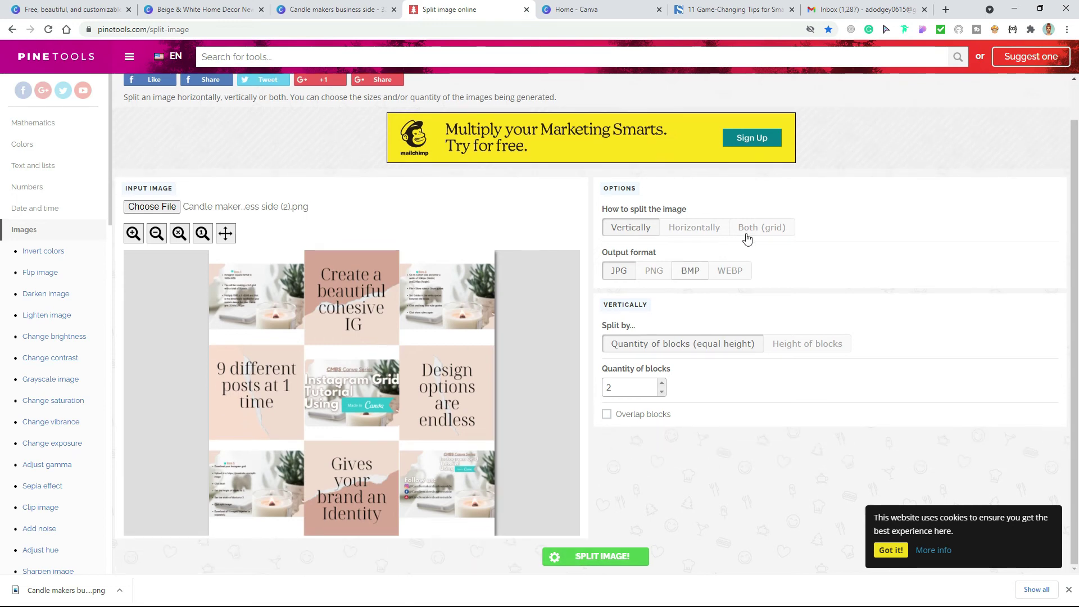
{"action": "left_click", "coordinate": [785, 235]}
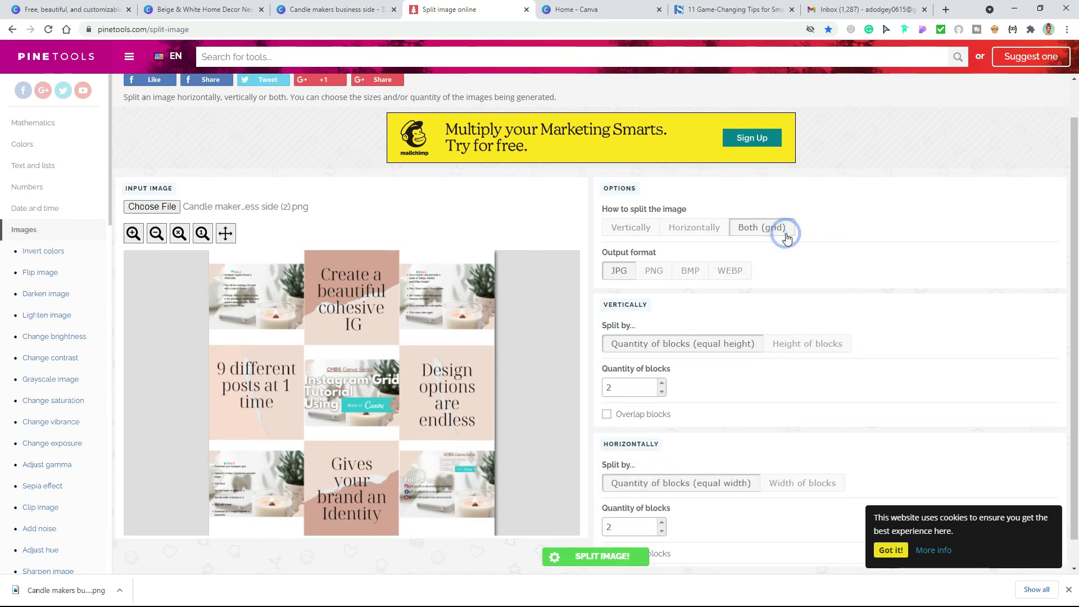
{"action": "left_click", "coordinate": [653, 271]}
{"action": "left_click", "coordinate": [661, 383]}
{"action": "left_click", "coordinate": [662, 524]}
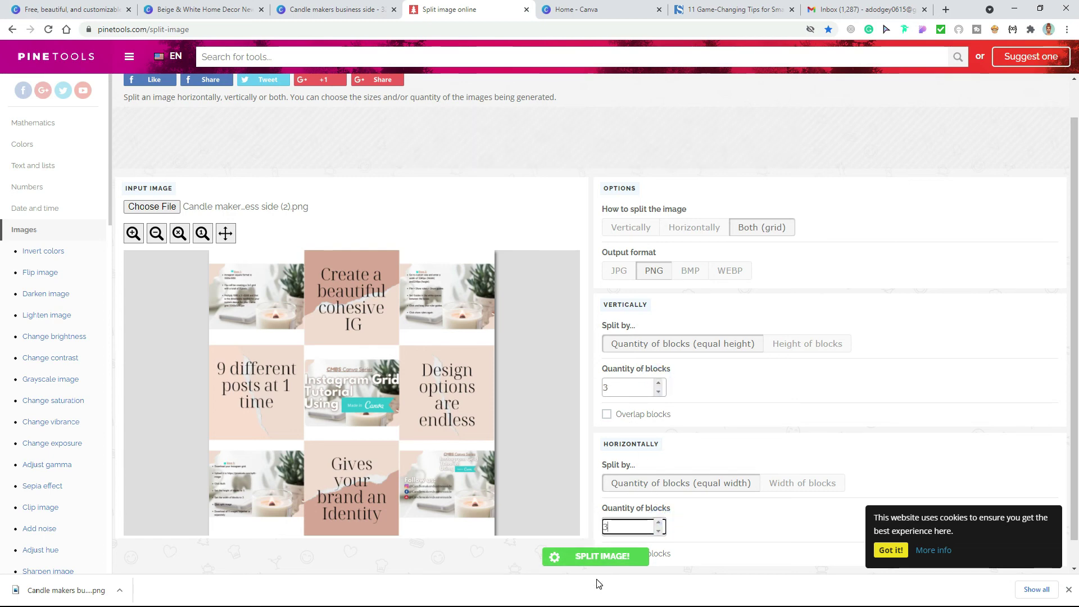
{"action": "left_click", "coordinate": [599, 559]}
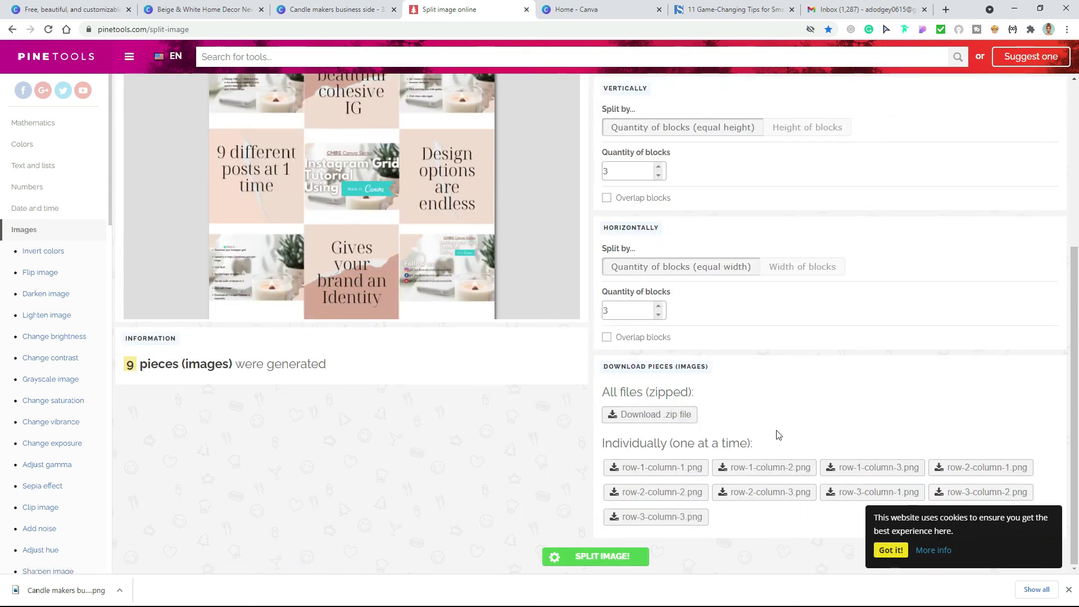
Download and open the zip archive of all the split pieces, and return to the Canva design
{"action": "left_click", "coordinate": [662, 414]}
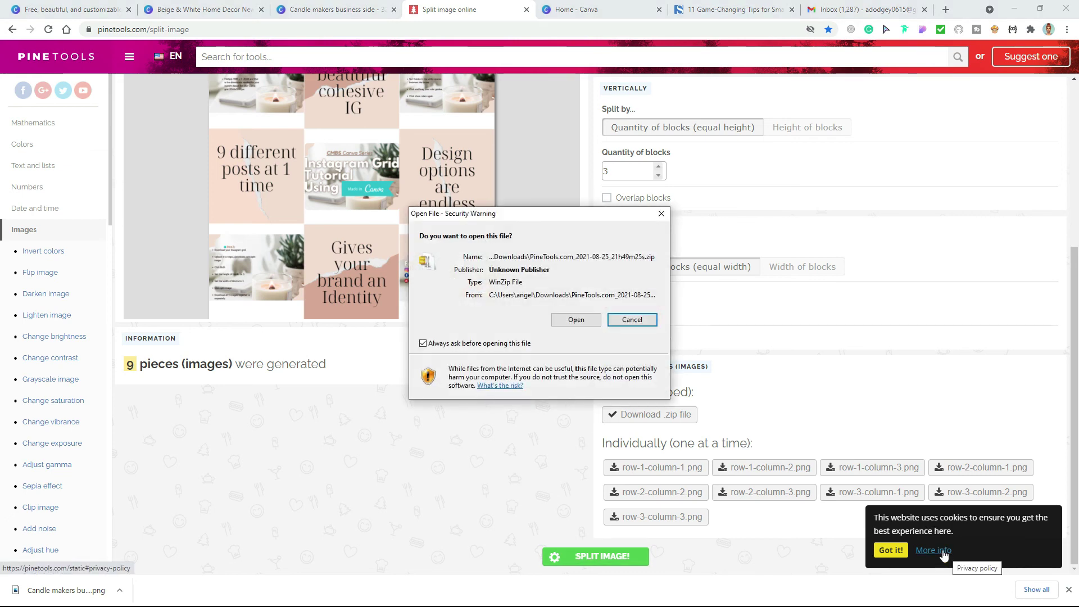
{"action": "left_click", "coordinate": [576, 319]}
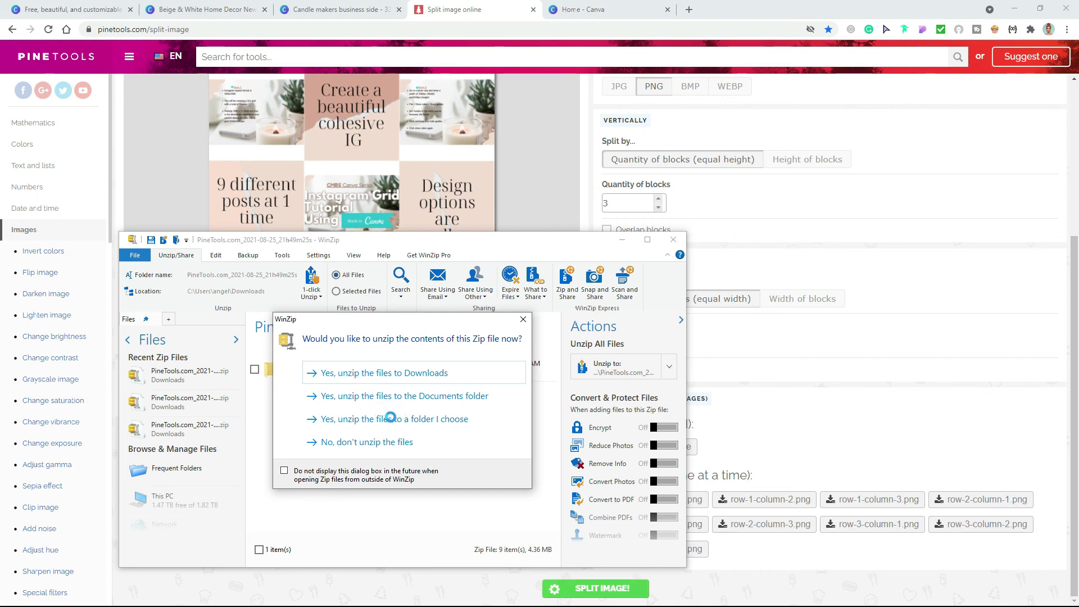
{"action": "left_click", "coordinate": [367, 7]}
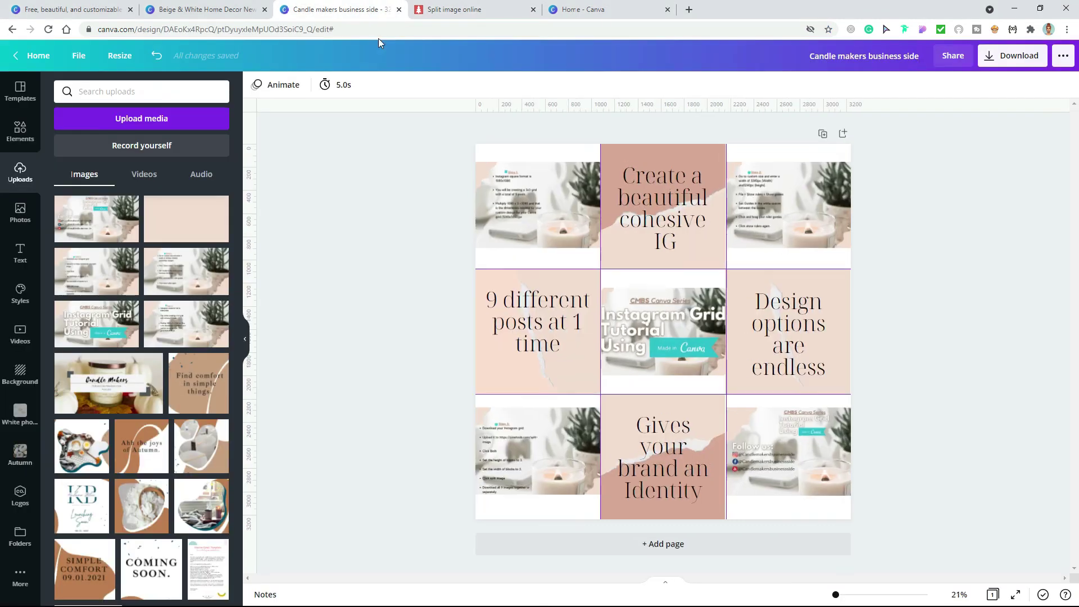